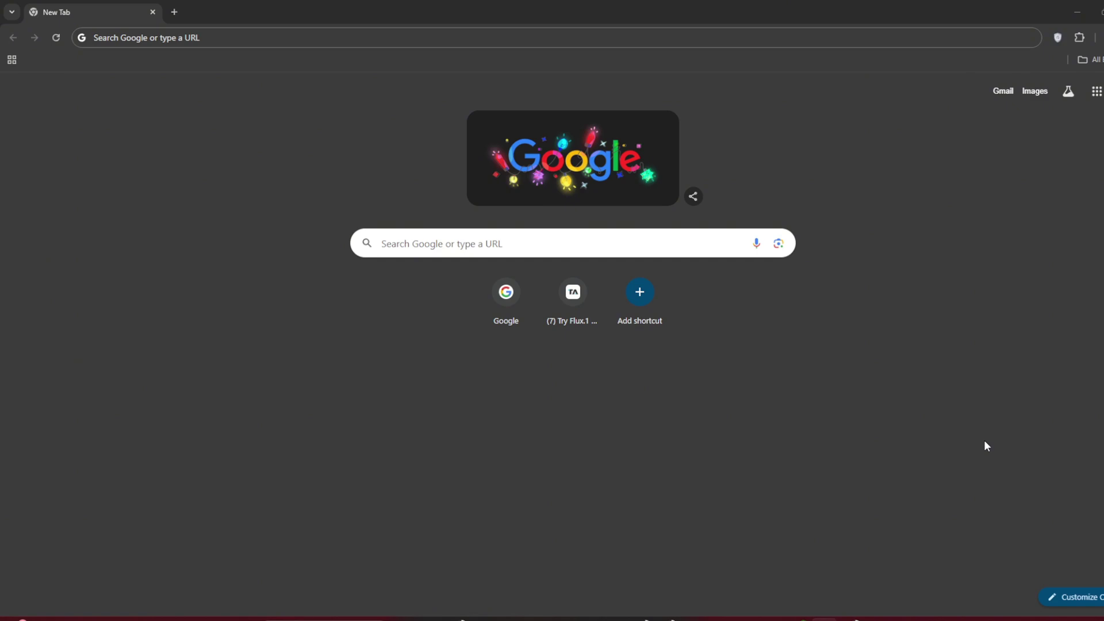
- Search Google for 'vidau ai' and open the VidAU.ai top result
left_click(171, 37)
type("vidau ai")
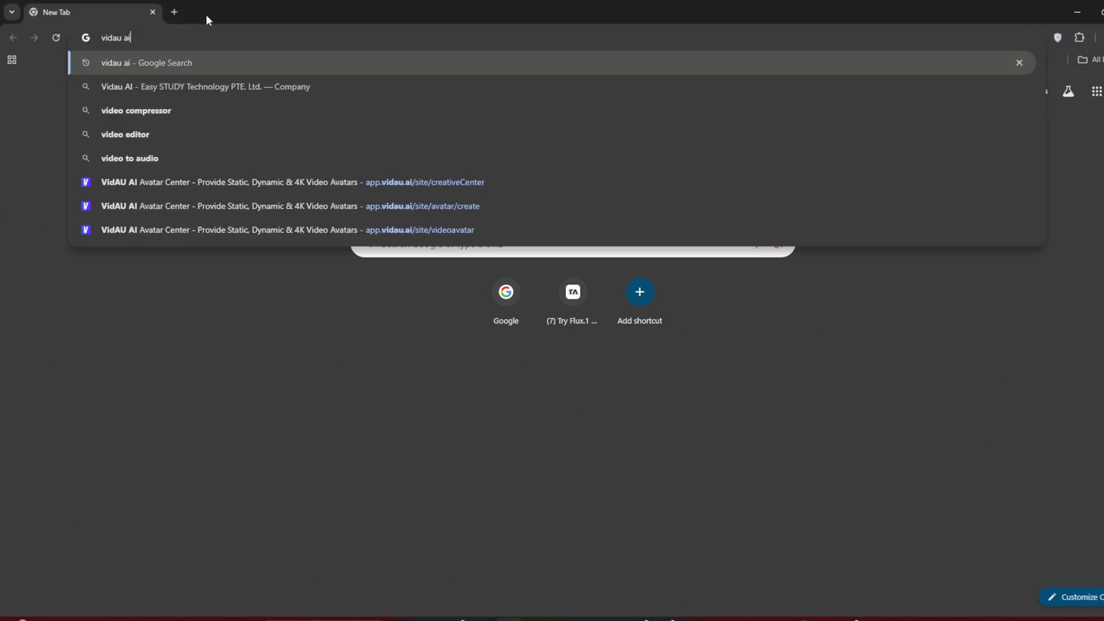
key("Return")
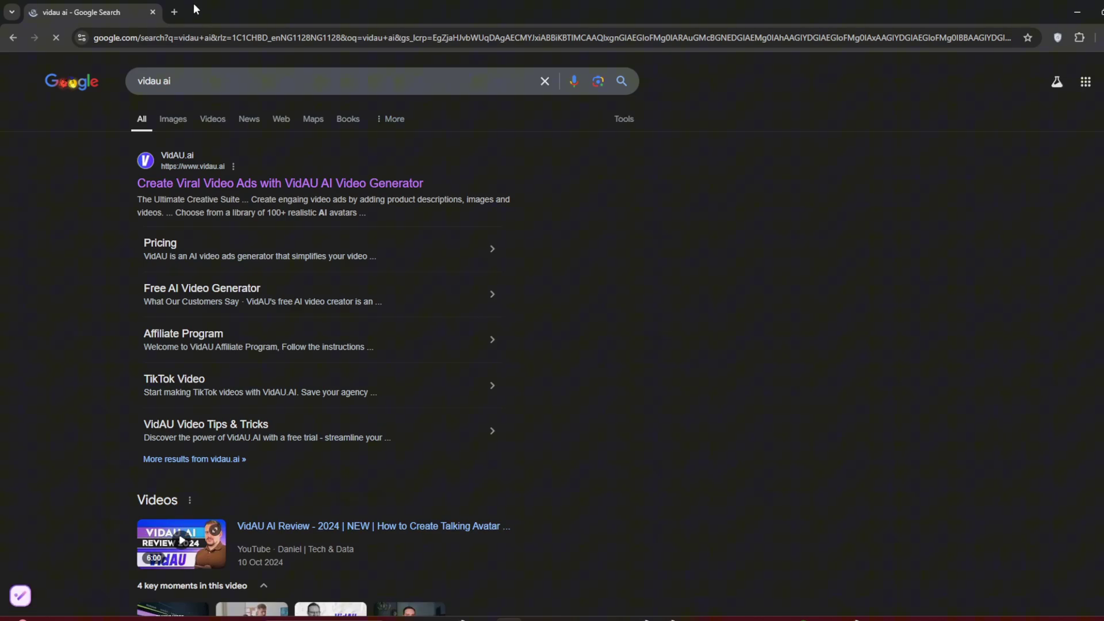
left_click(254, 184)
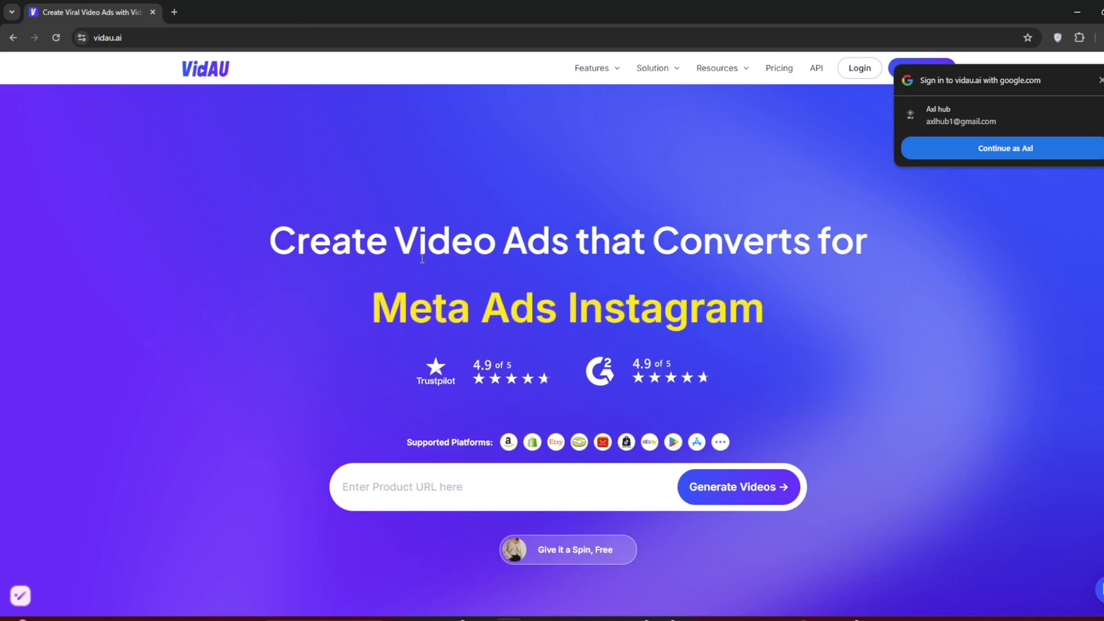
- Browse down the VidAU homepage through its AI tools and avatars sections
scroll(422, 259, "down", 2)
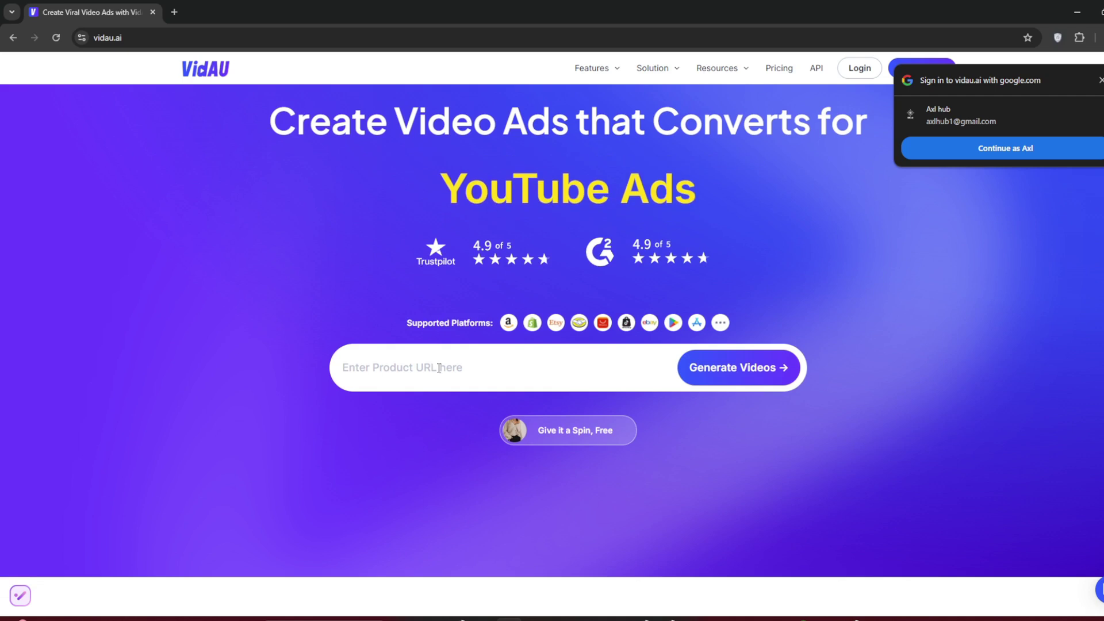
scroll(439, 368, "down", 1)
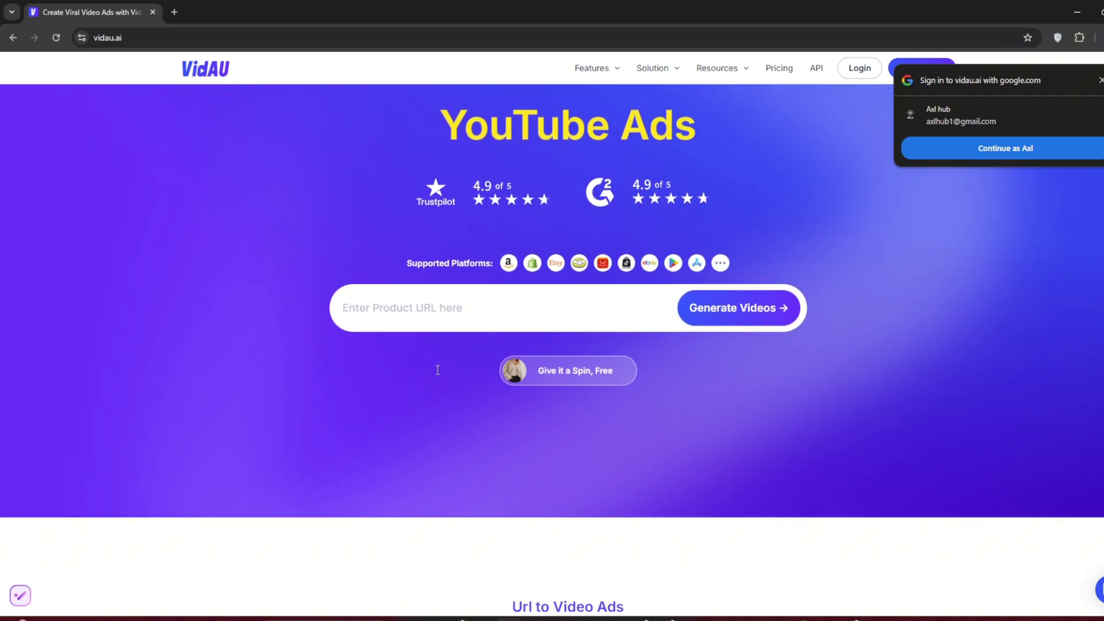
scroll(438, 368, "down", 1)
scroll(437, 370, "down", 3)
scroll(438, 372, "down", 2)
scroll(438, 372, "down", 1)
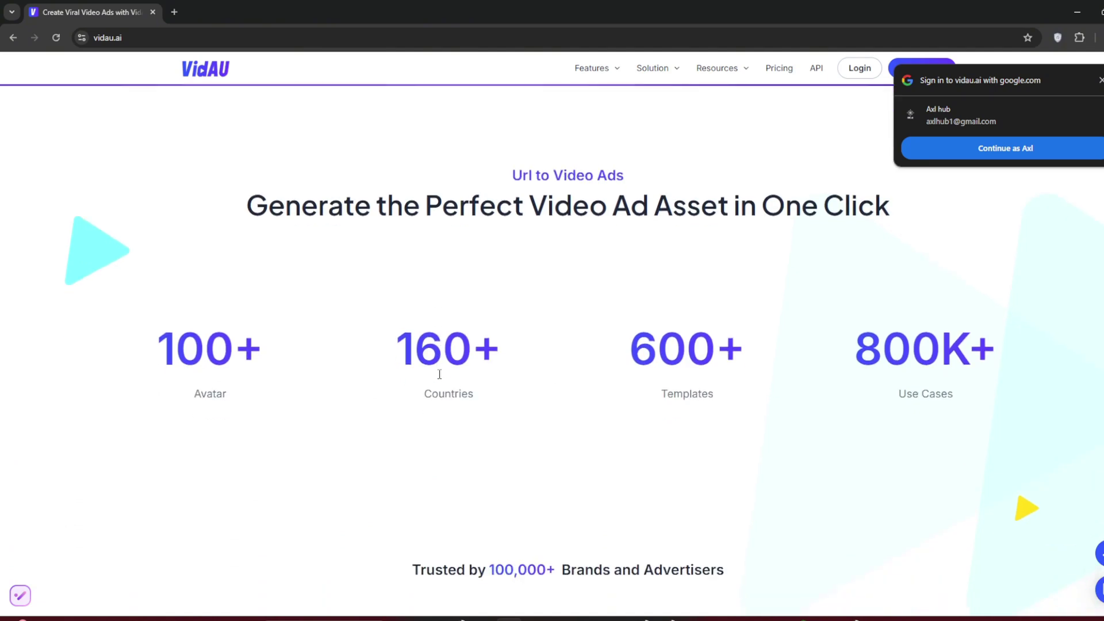
scroll(438, 375, "down", 2)
scroll(438, 375, "down", 4)
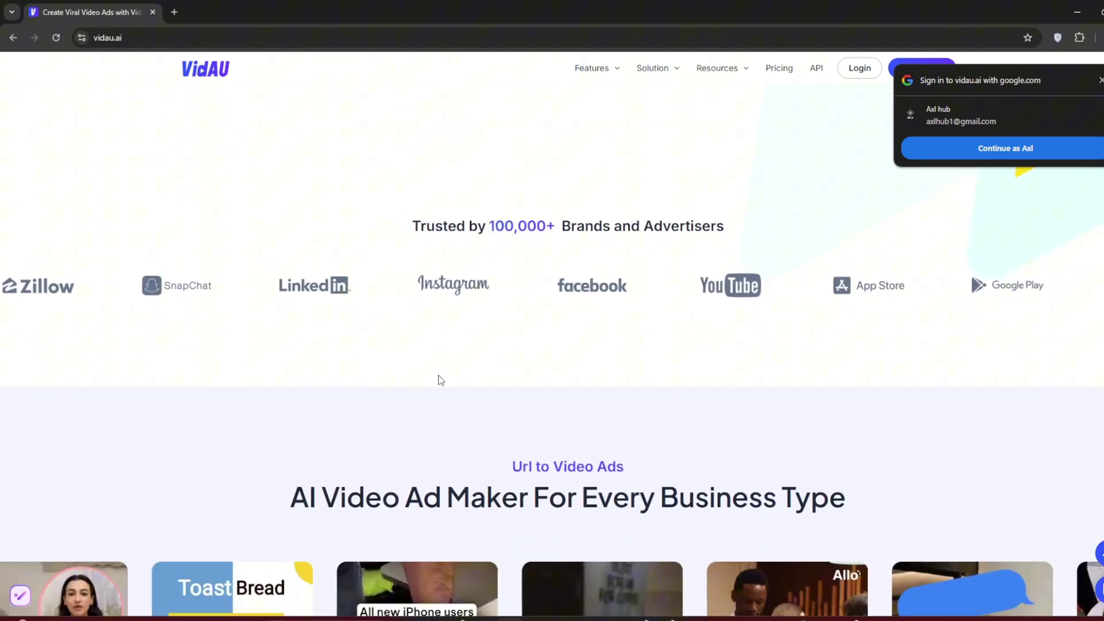
scroll(438, 375, "down", 1)
scroll(438, 375, "down", 1)
scroll(450, 363, "down", 1)
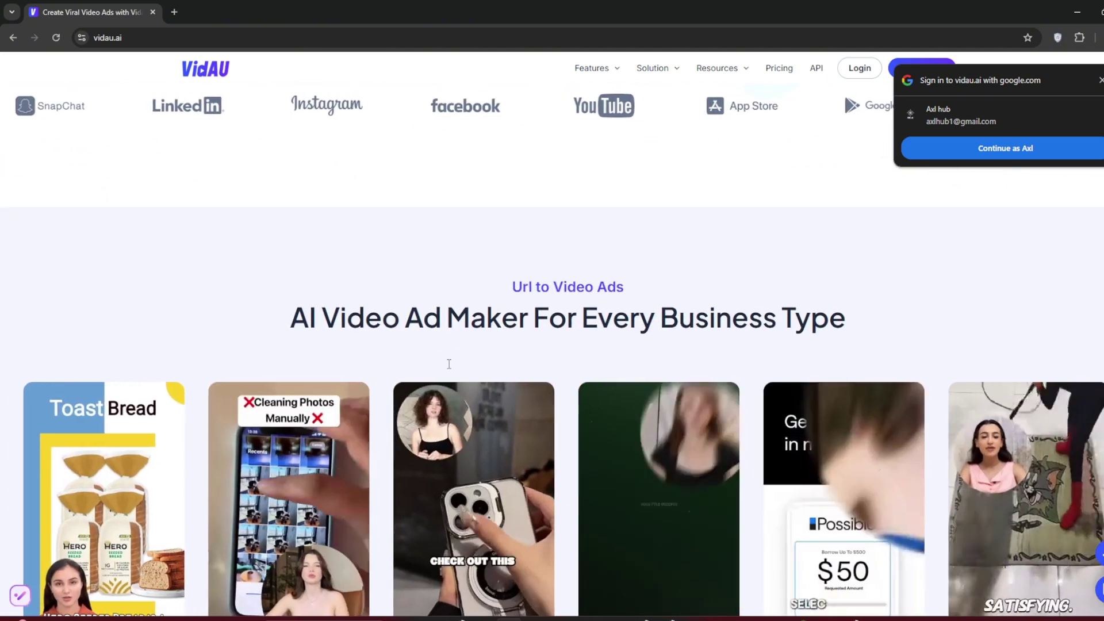
scroll(450, 364, "down", 1)
scroll(449, 363, "down", 3)
scroll(448, 365, "down", 2)
scroll(449, 364, "down", 3)
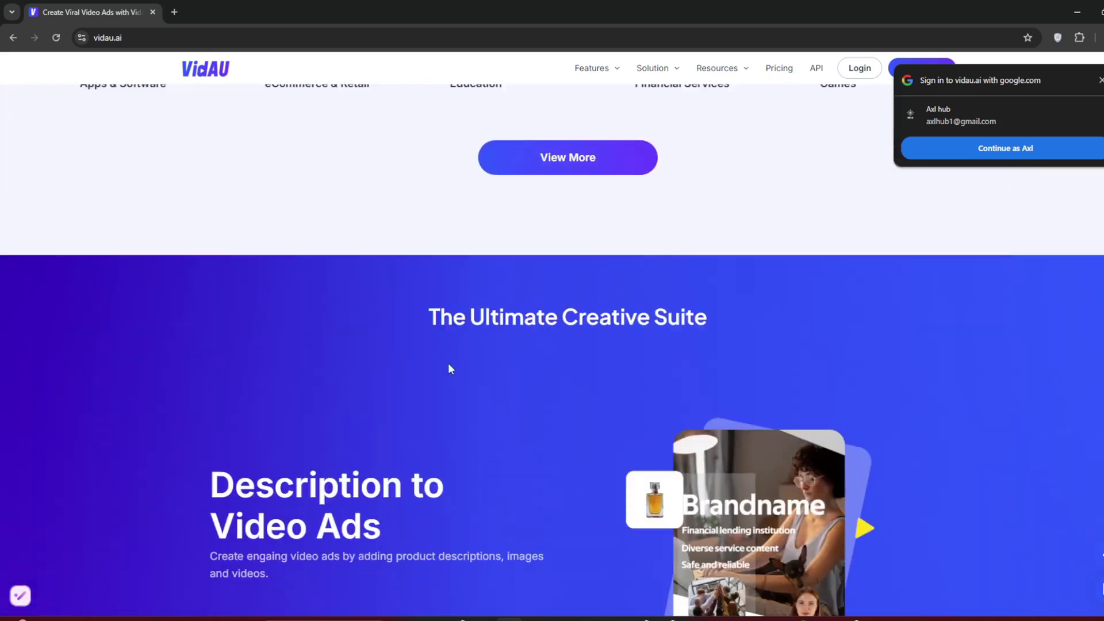
scroll(447, 364, "down", 4)
scroll(448, 364, "down", 6)
scroll(448, 364, "down", 1)
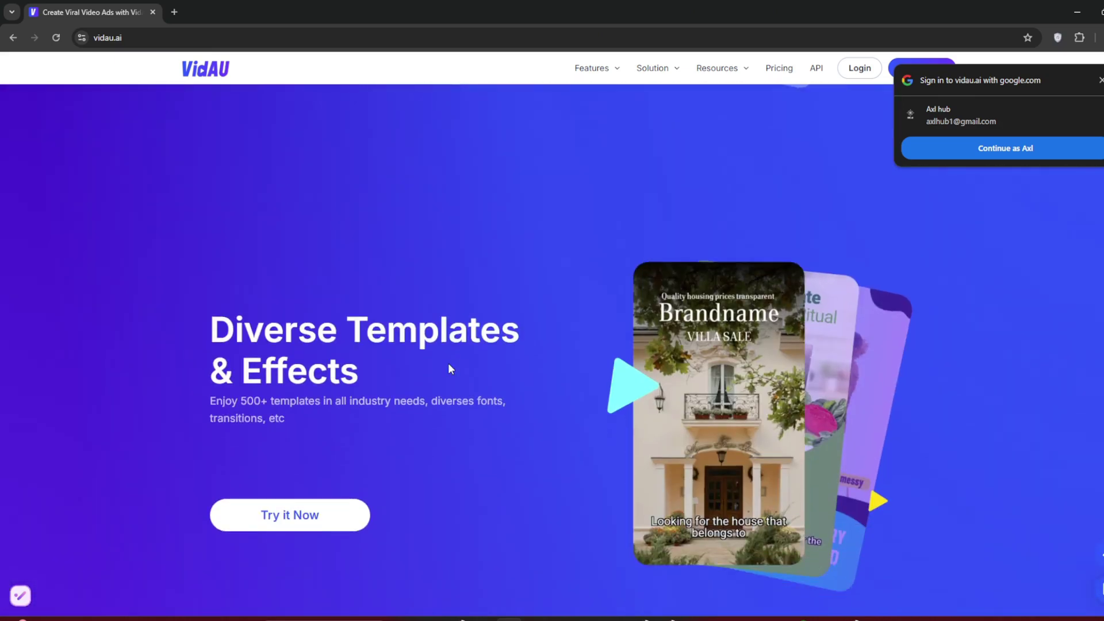
scroll(447, 363, "down", 4)
scroll(448, 363, "down", 4)
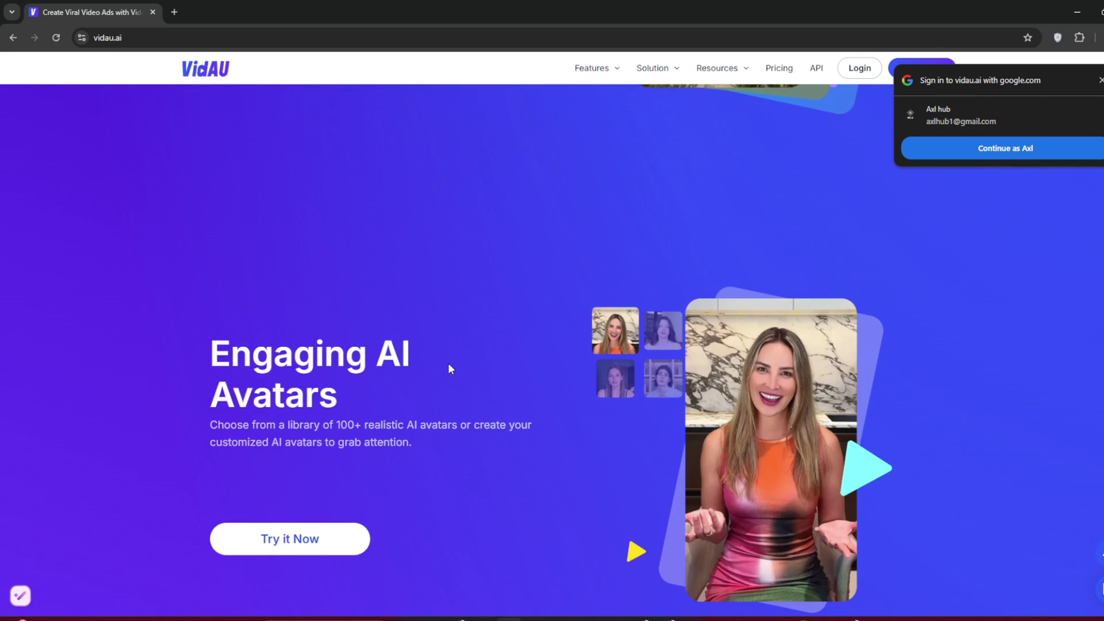
scroll(448, 364, "down", 6)
scroll(448, 365, "down", 2)
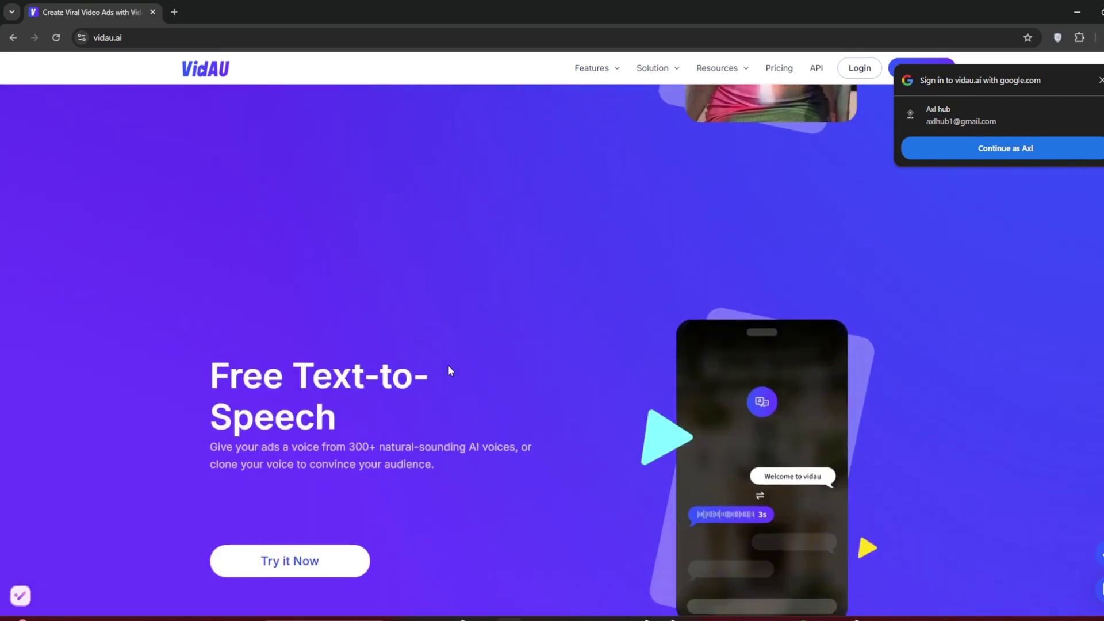
scroll(448, 365, "down", 2)
scroll(447, 368, "down", 1)
scroll(444, 368, "down", 2)
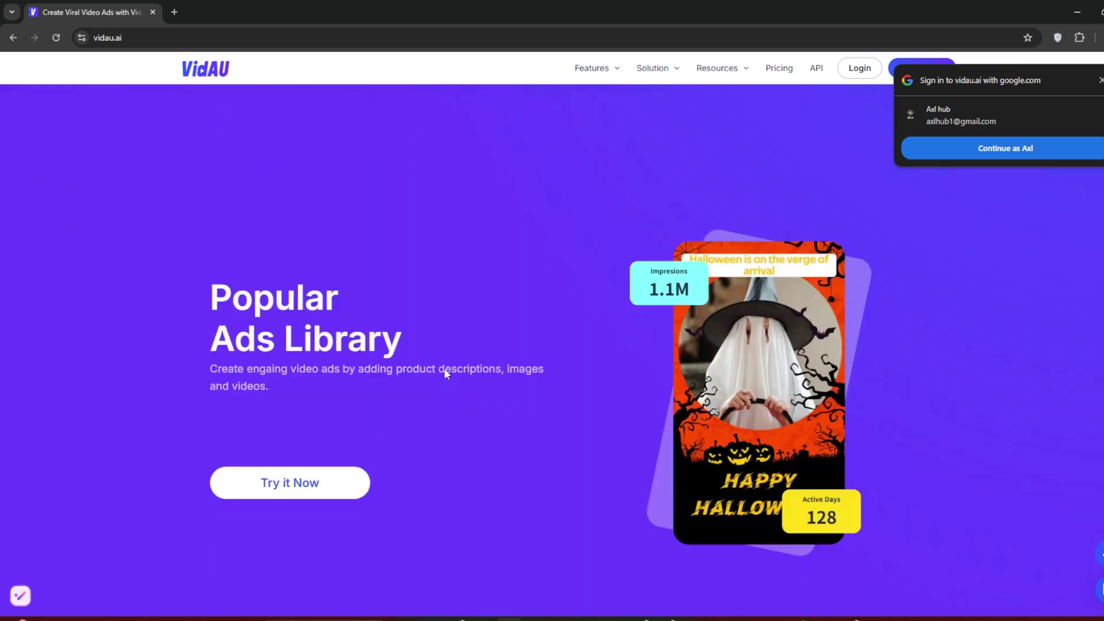
scroll(444, 371, "down", 6)
scroll(444, 393, "down", 2)
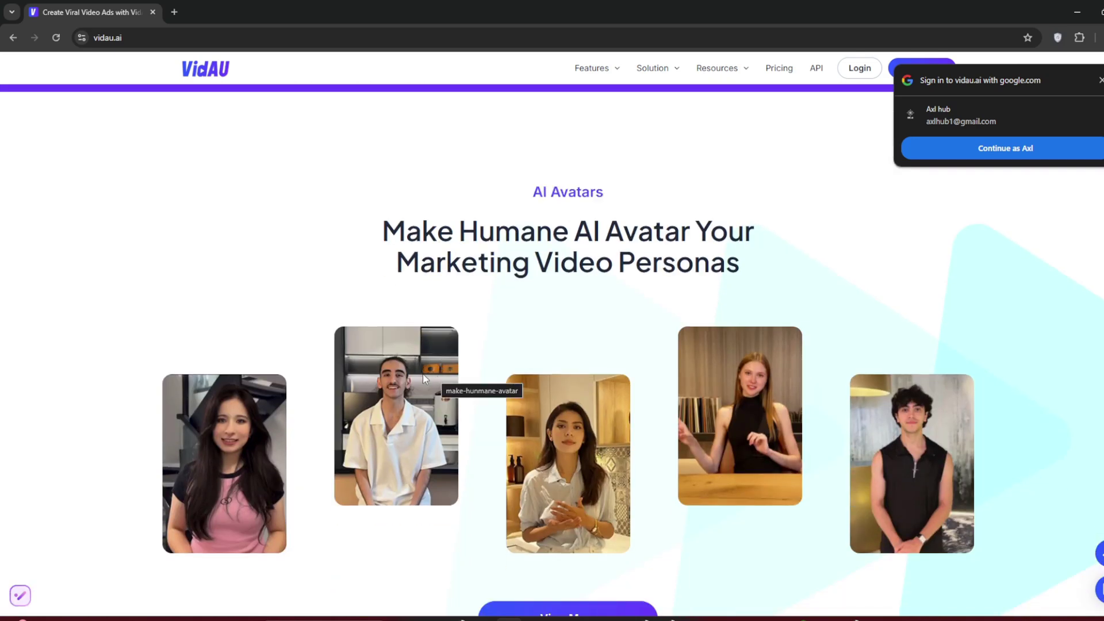
scroll(552, 351, "down", 5)
scroll(551, 352, "down", 7)
scroll(546, 355, "up", 2)
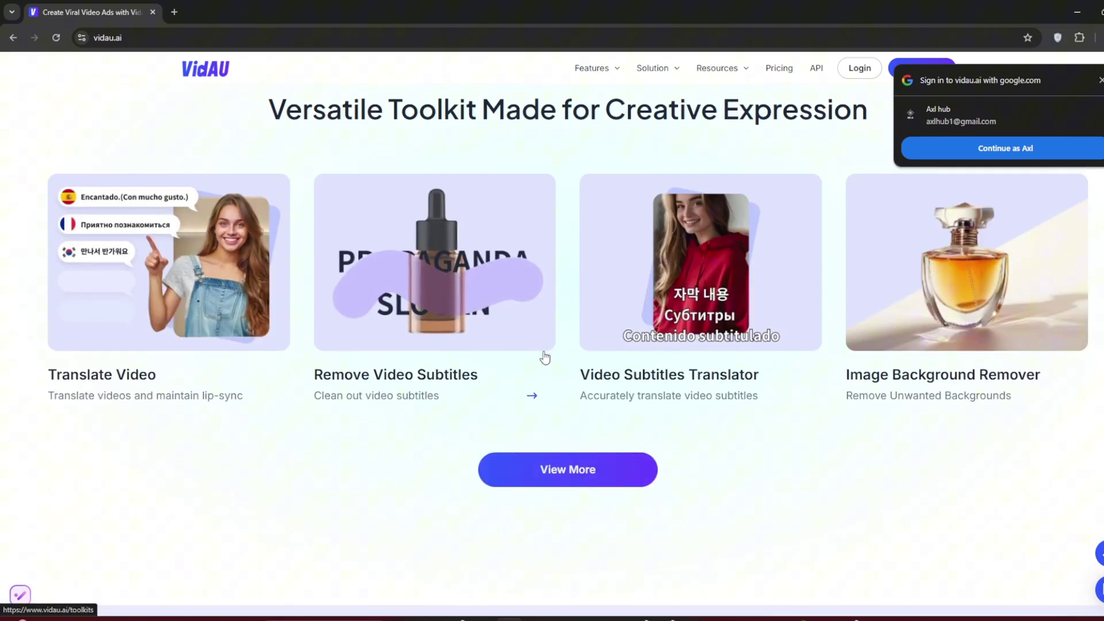
scroll(545, 358, "up", 2)
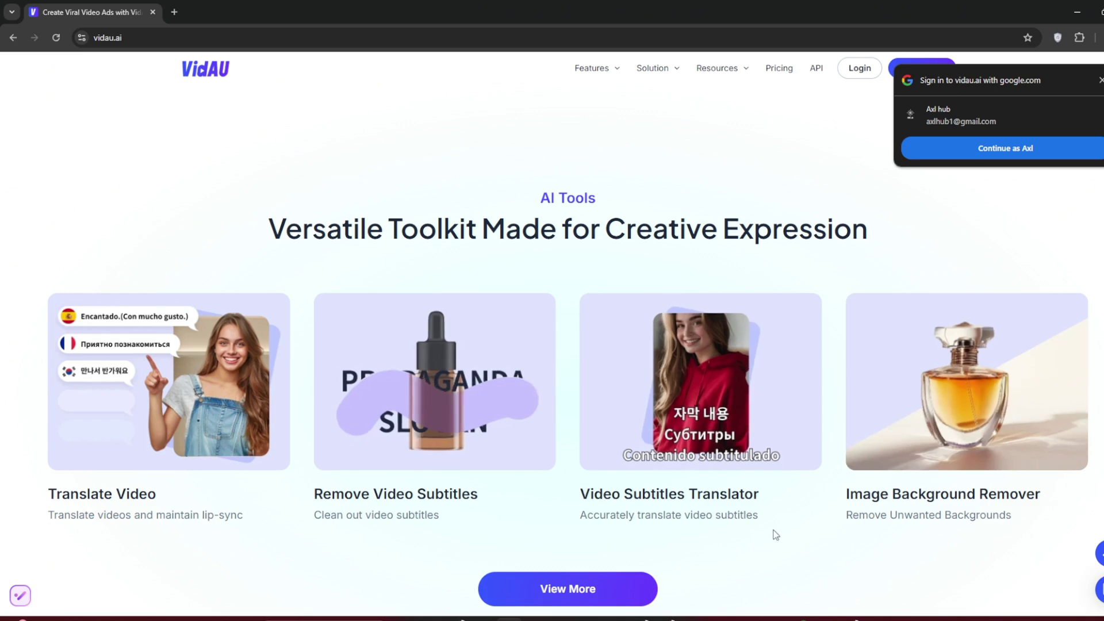
- Return to the top and accept the Google 'Continue as' sign-in prompt
scroll(778, 538, "up", 4)
scroll(826, 350, "up", 4)
scroll(826, 350, "up", 1)
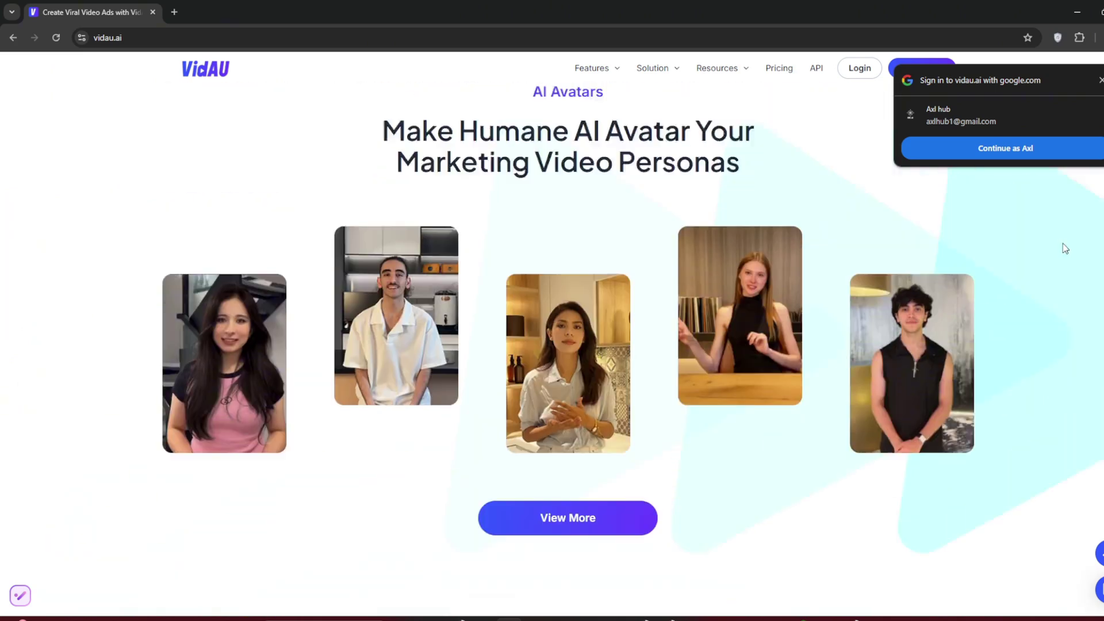
scroll(1063, 243, "up", 5)
left_click(1013, 149)
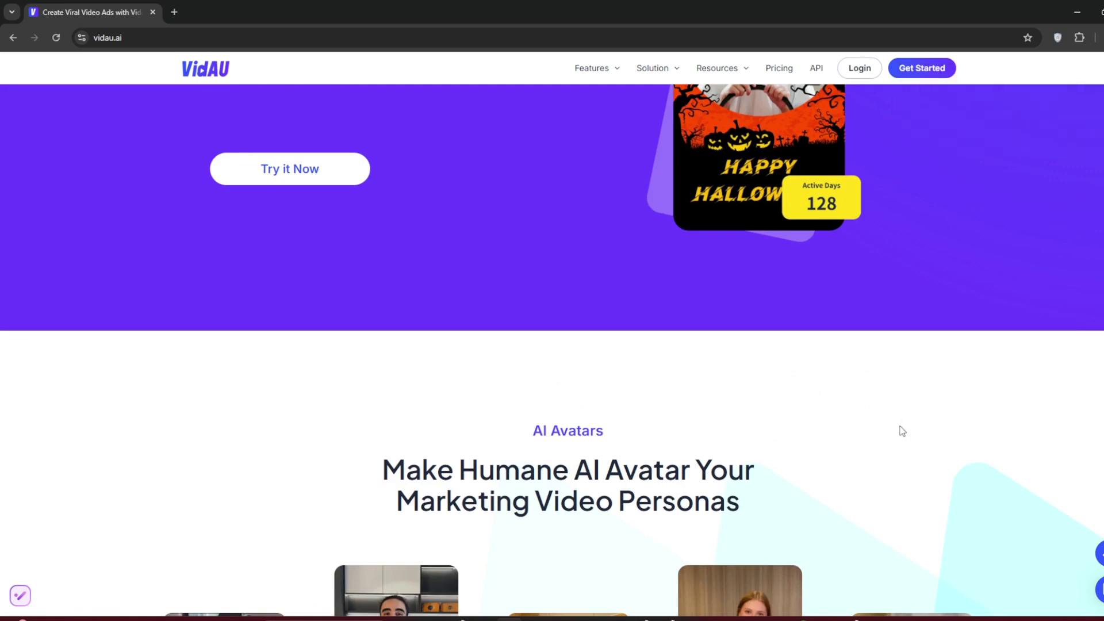
- Sign in to the VidAU app with Google and look over the dashboard
left_click(922, 68)
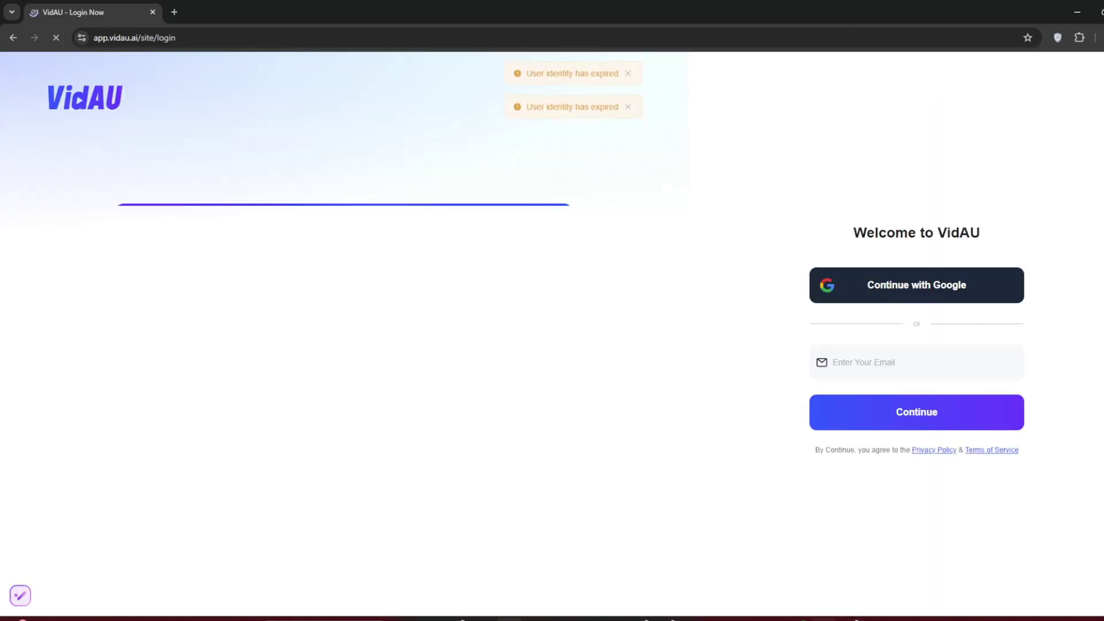
left_click(866, 291)
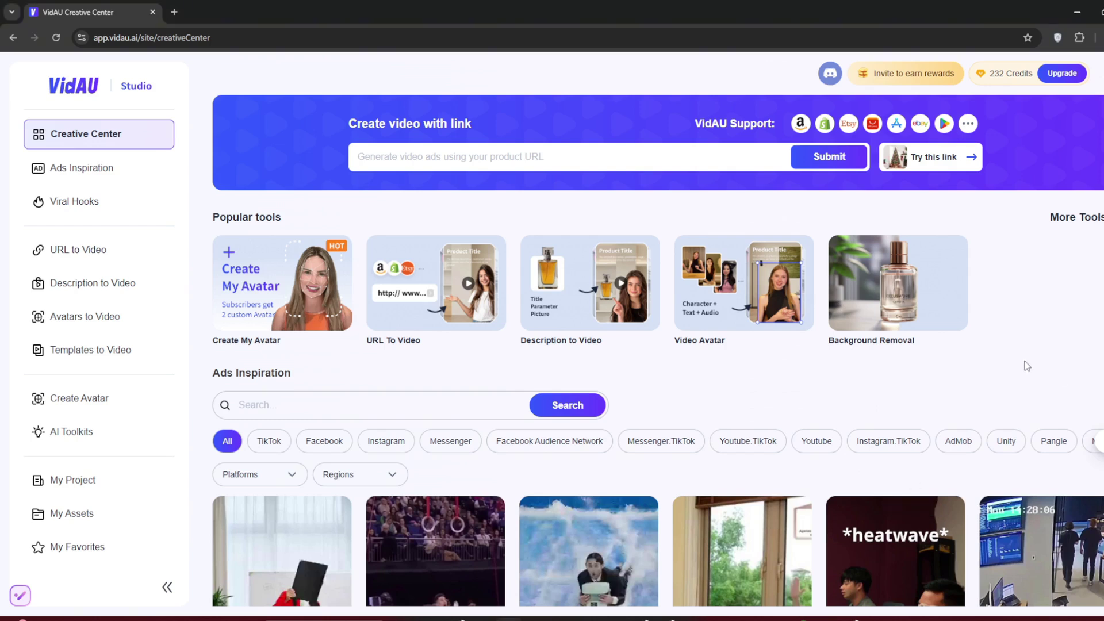
scroll(949, 368, "down", 1)
scroll(921, 357, "down", 1)
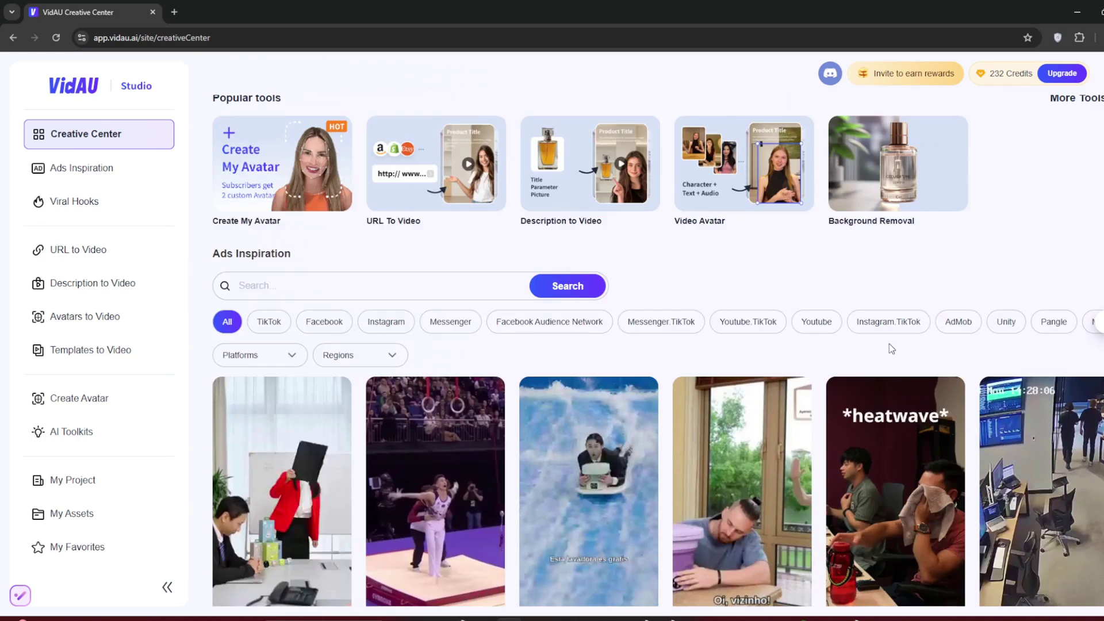
scroll(627, 395, "down", 5)
scroll(627, 396, "down", 2)
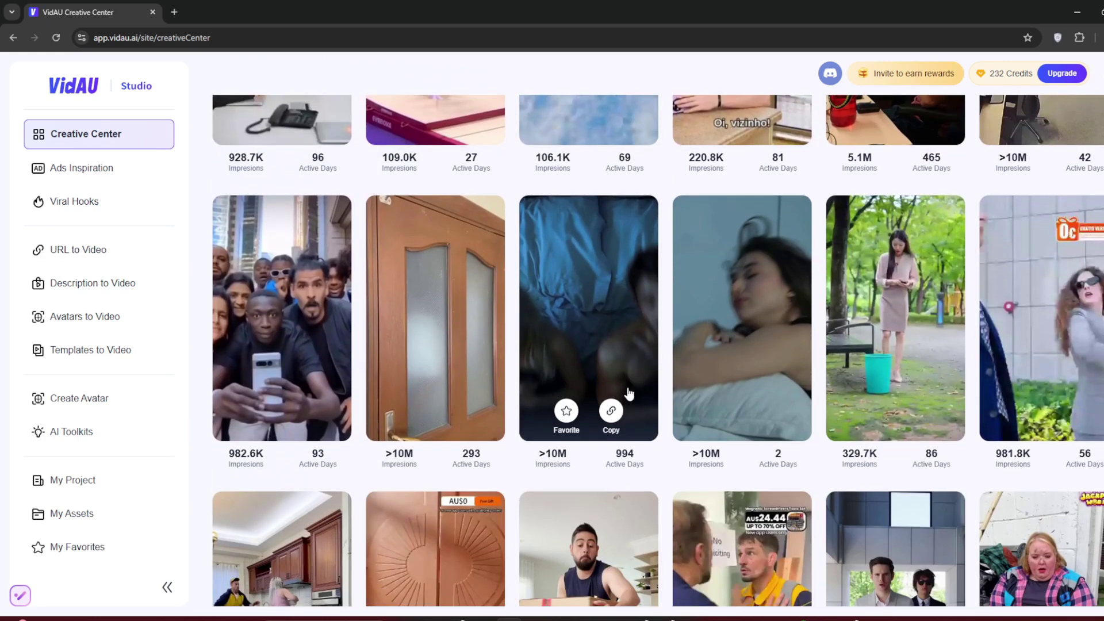
scroll(626, 395, "down", 2)
scroll(626, 395, "down", 3)
scroll(623, 396, "down", 2)
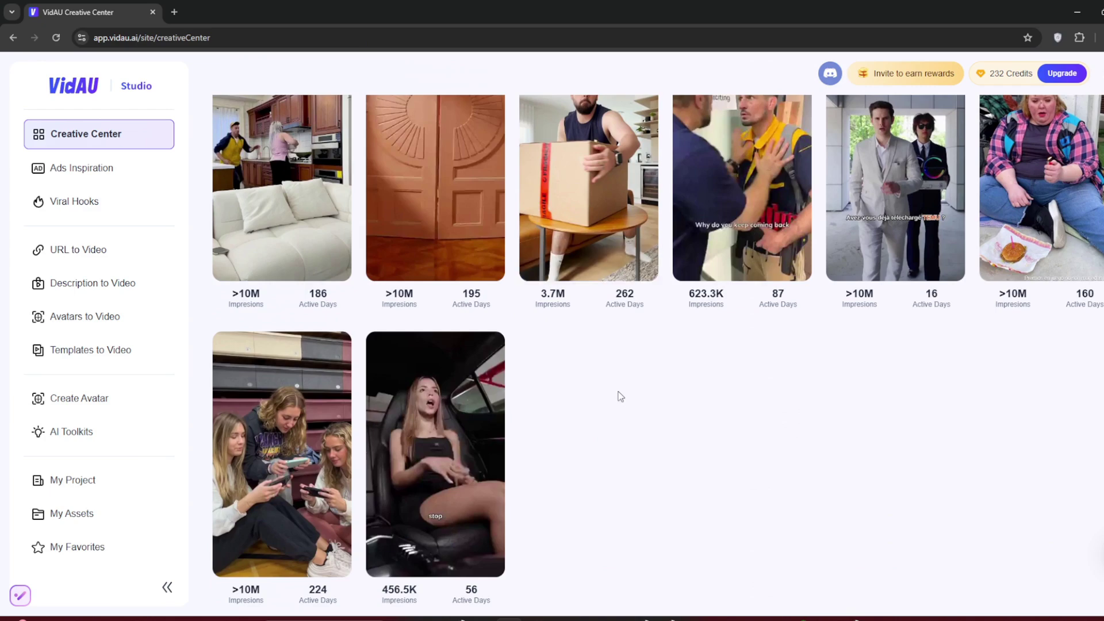
scroll(621, 397, "up", 4)
scroll(620, 397, "up", 10)
scroll(619, 396, "up", 1)
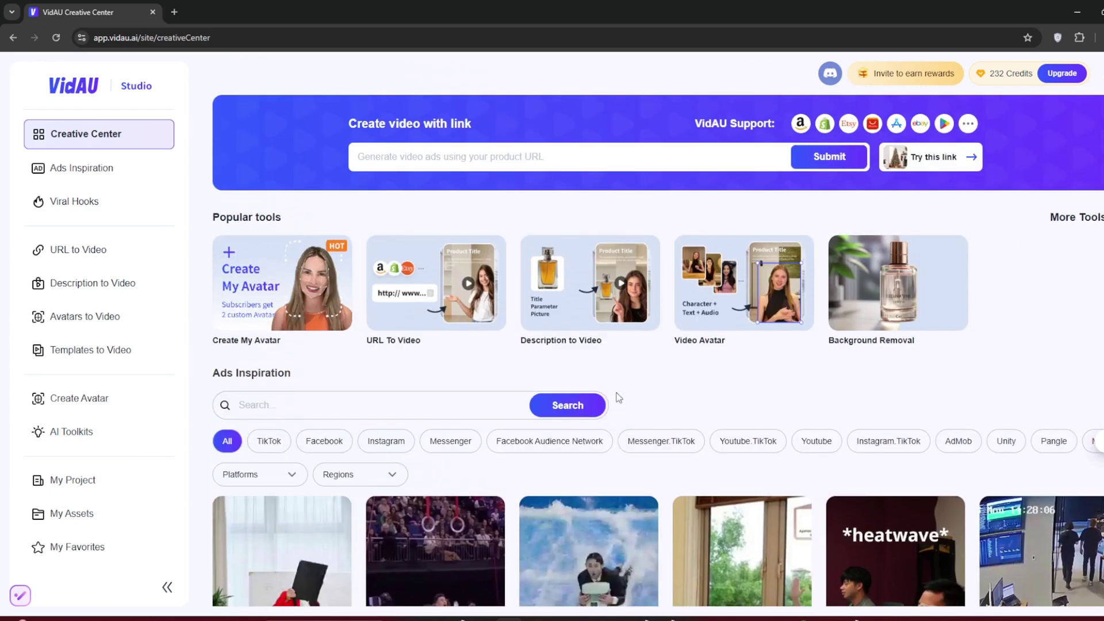
- Open the Avatars to Video library and scroll to Evelyn(Sitting)
left_click(714, 293)
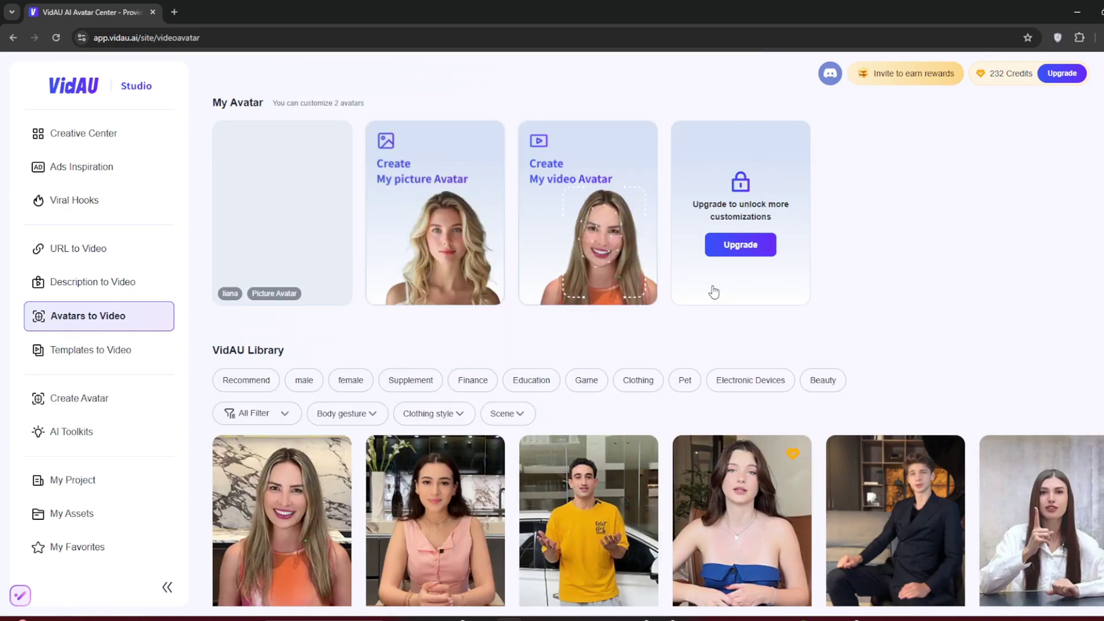
scroll(816, 370, "down", 1)
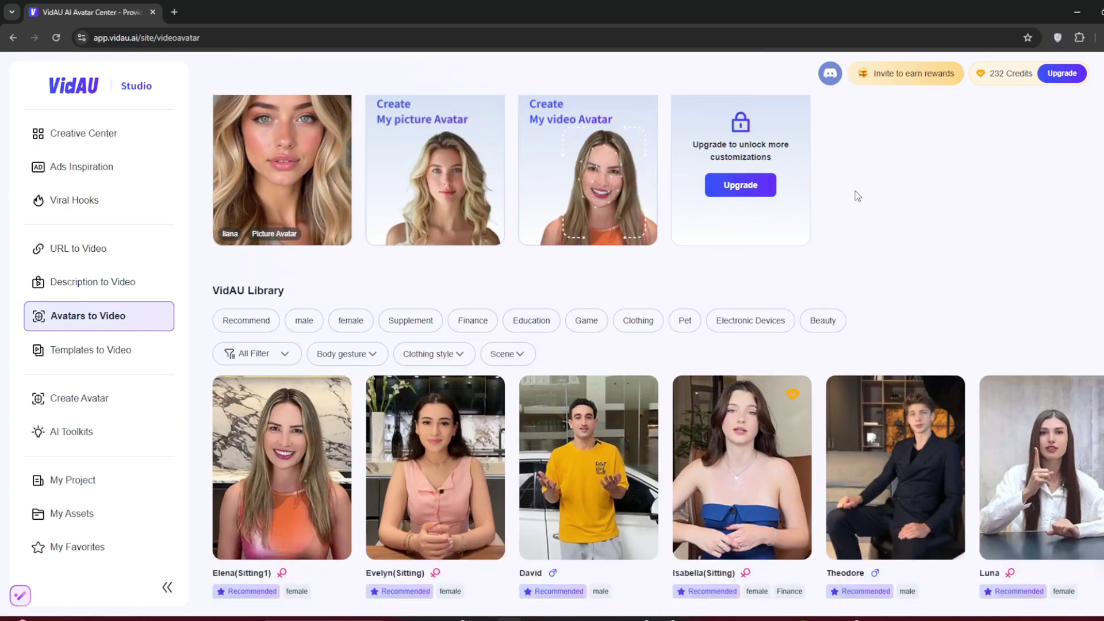
scroll(693, 429, "down", 1)
scroll(682, 445, "down", 1)
scroll(667, 463, "down", 2)
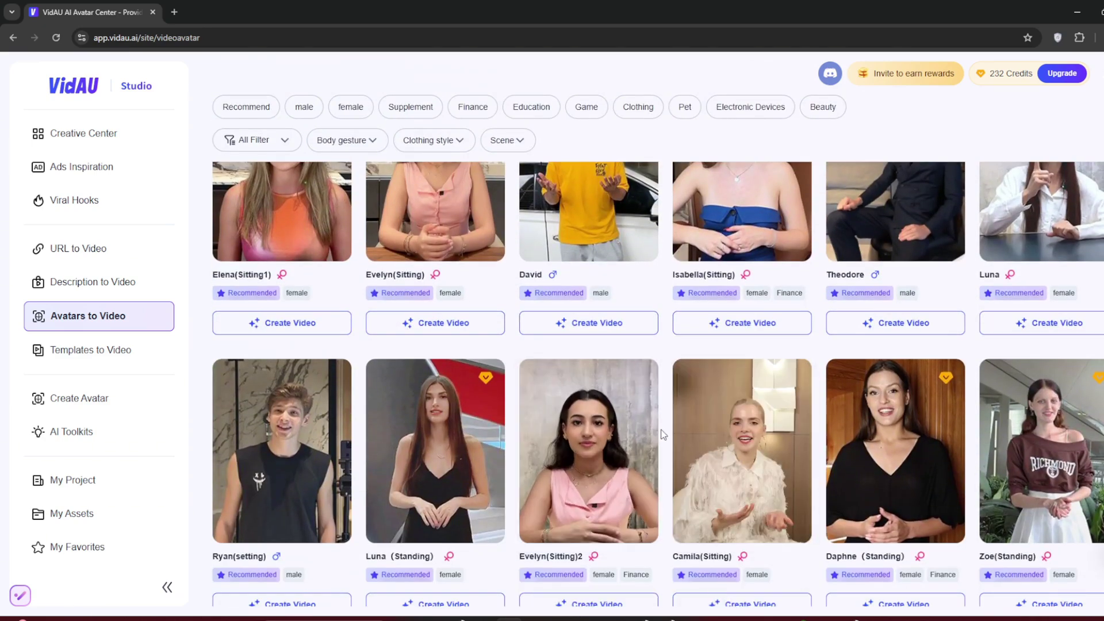
scroll(661, 435, "down", 1)
scroll(661, 435, "down", 1)
scroll(660, 435, "down", 2)
scroll(660, 434, "down", 4)
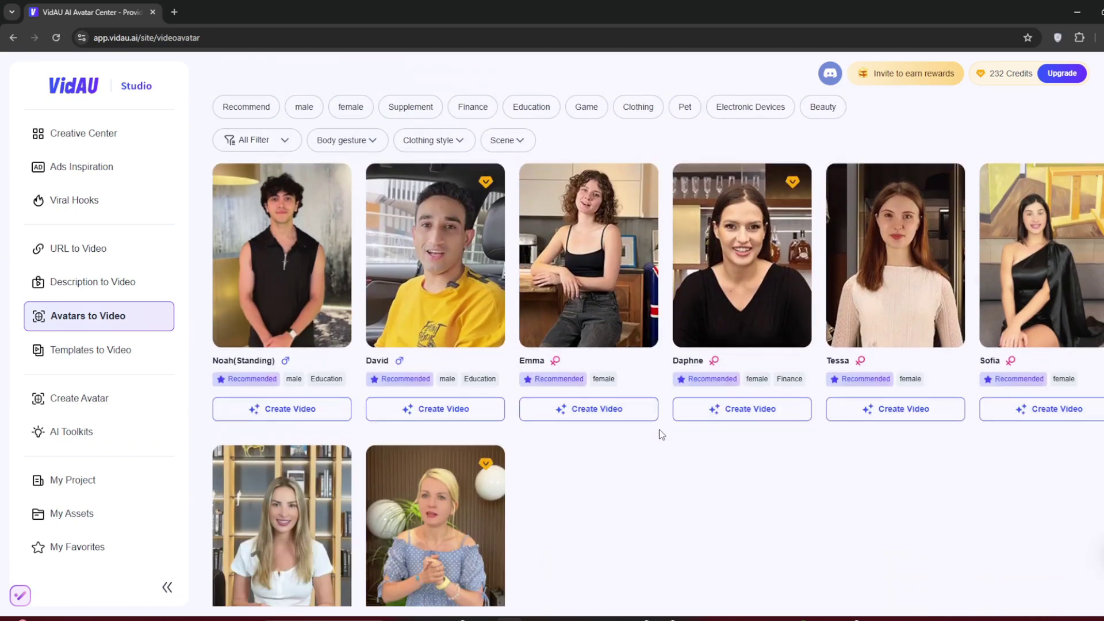
scroll(662, 435, "down", 2)
scroll(662, 435, "up", 4)
scroll(656, 431, "up", 6)
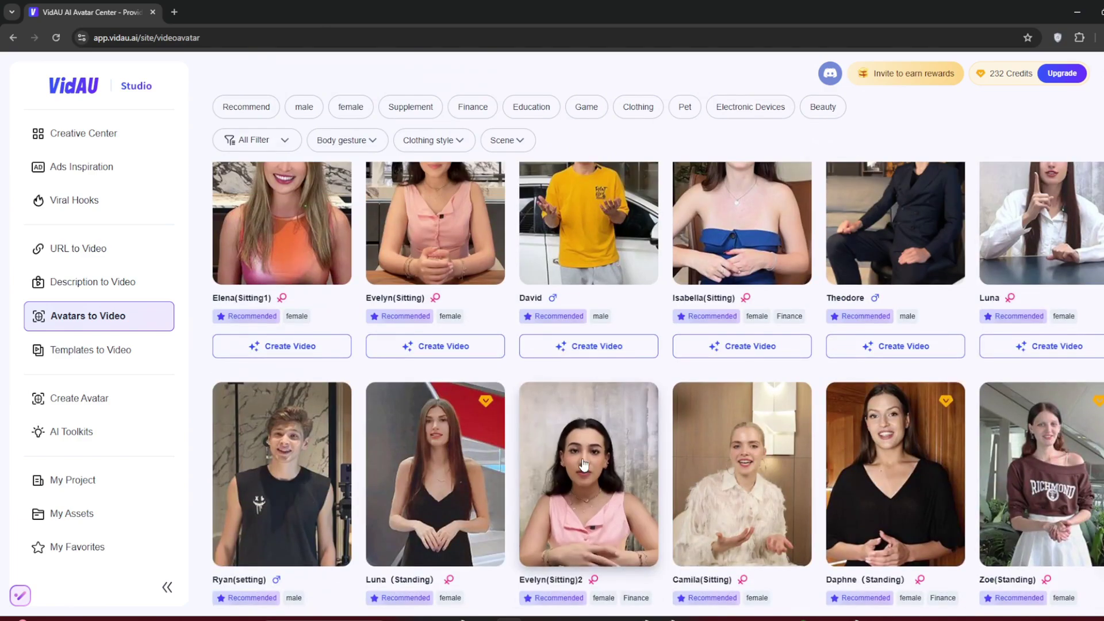
scroll(517, 403, "up", 3)
- Generate a 16:9 English Evelyn(Sitting) video with the 'Brain Project is literally the best ai channel' script
left_click(431, 465)
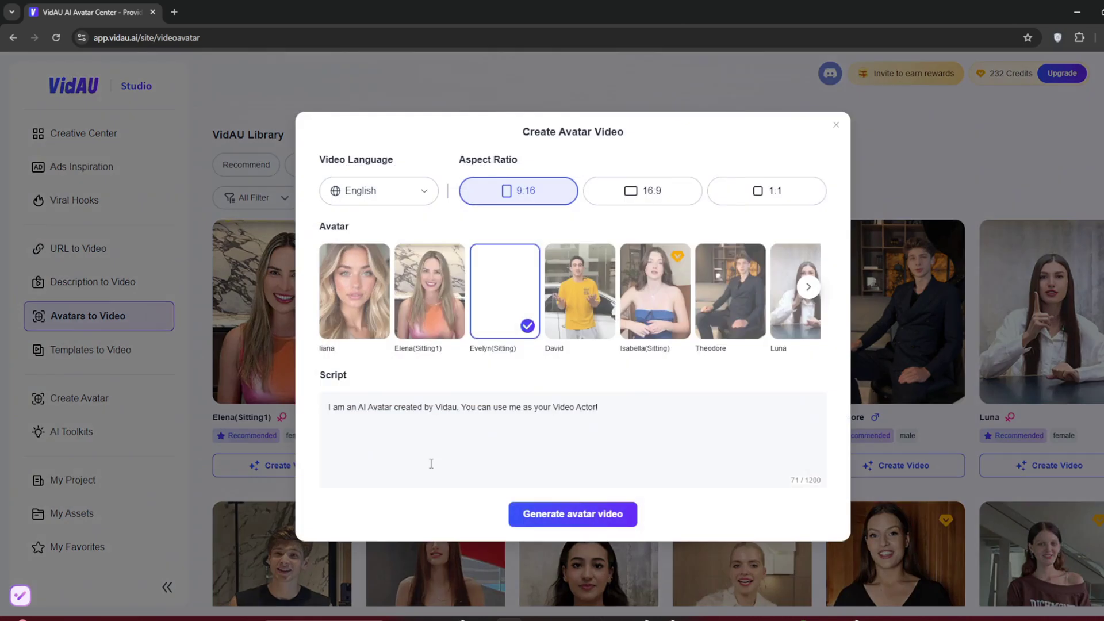
left_click(627, 198)
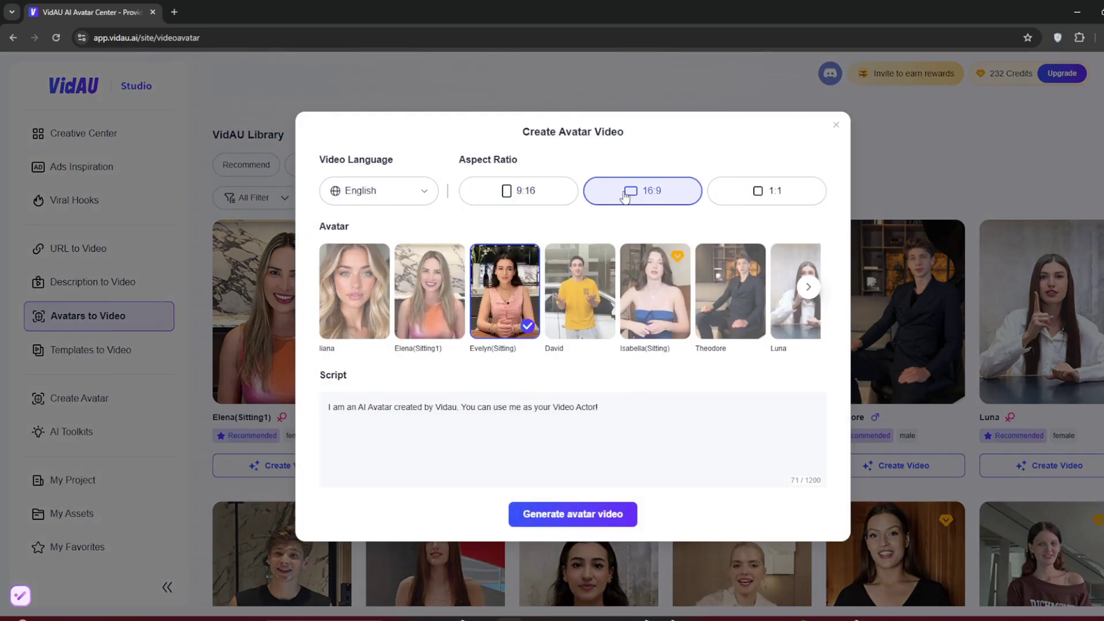
triple_click(634, 408)
type("Brain Pr")
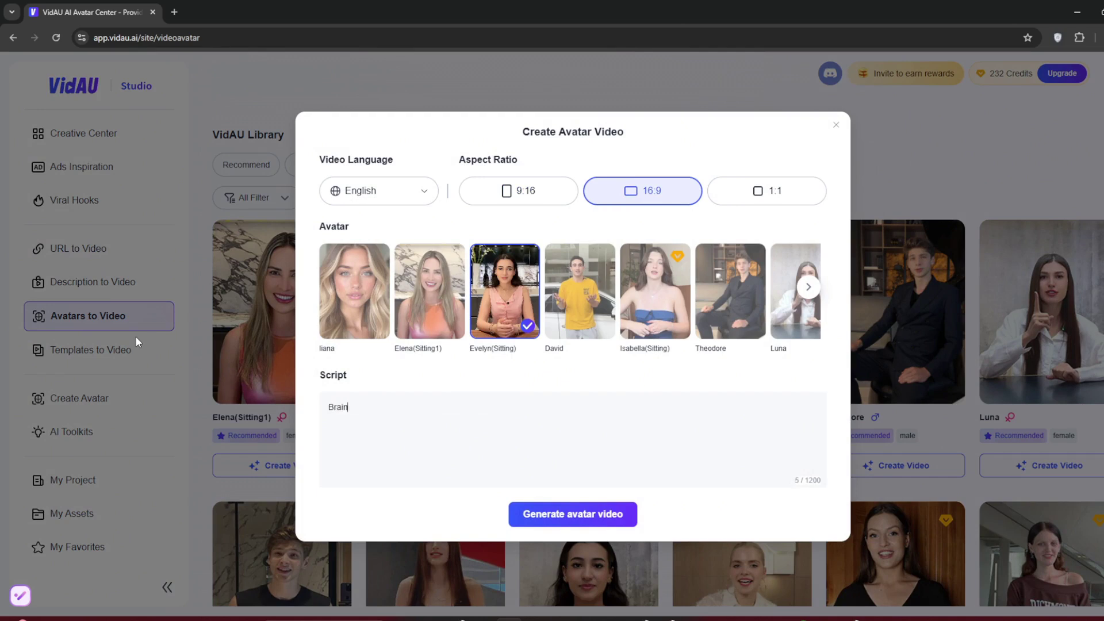
type("oject is literally the best ai channe")
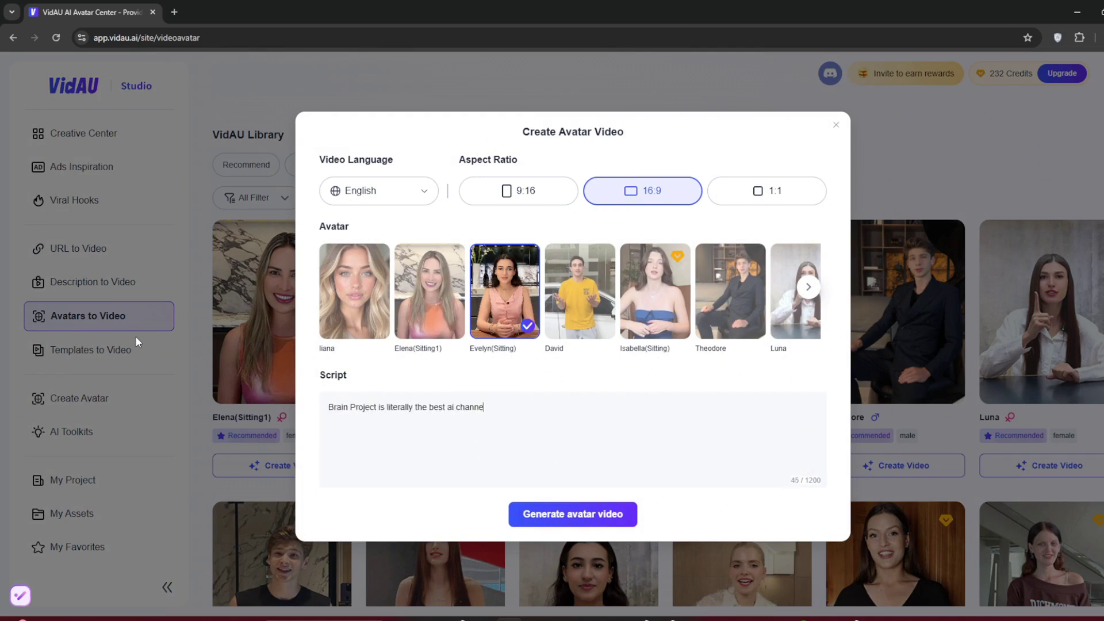
type("l on youtube. Don't you think so?")
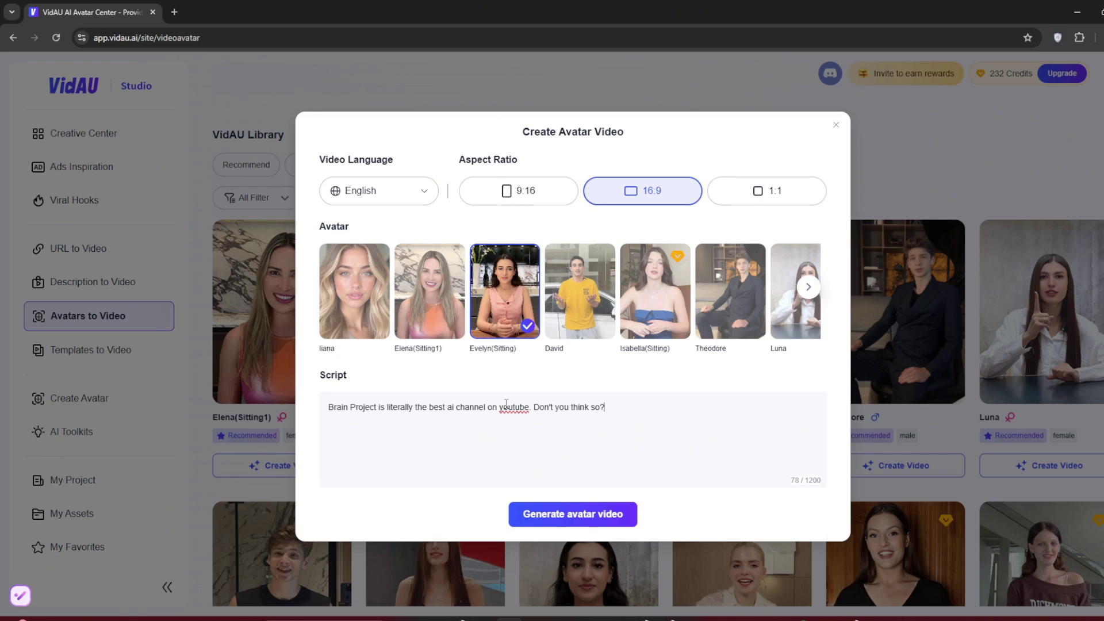
left_click(405, 198)
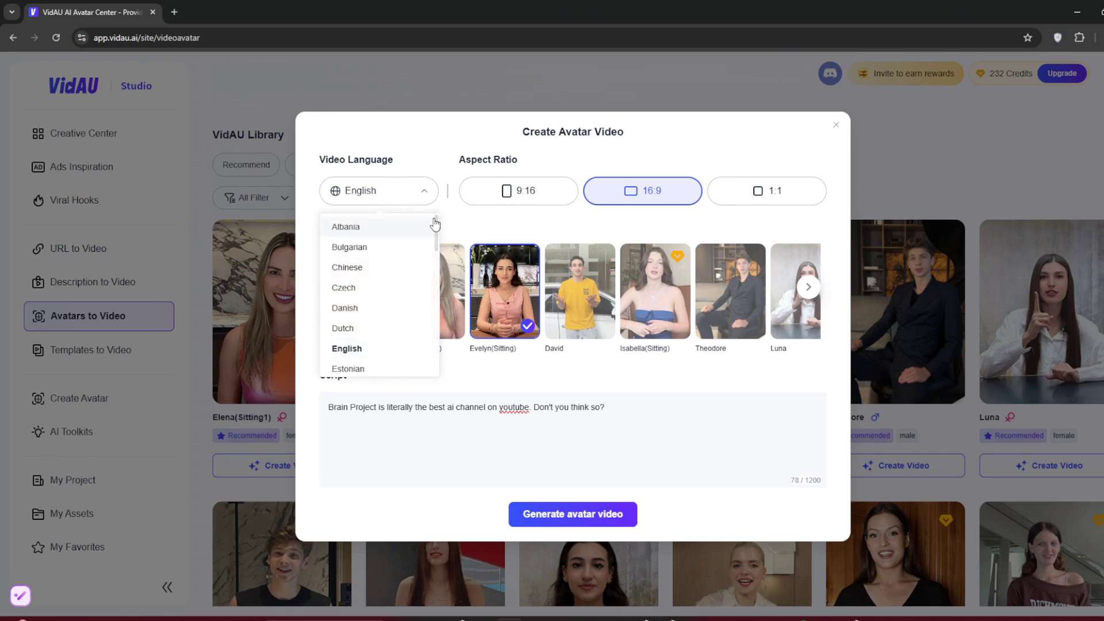
left_click(578, 380)
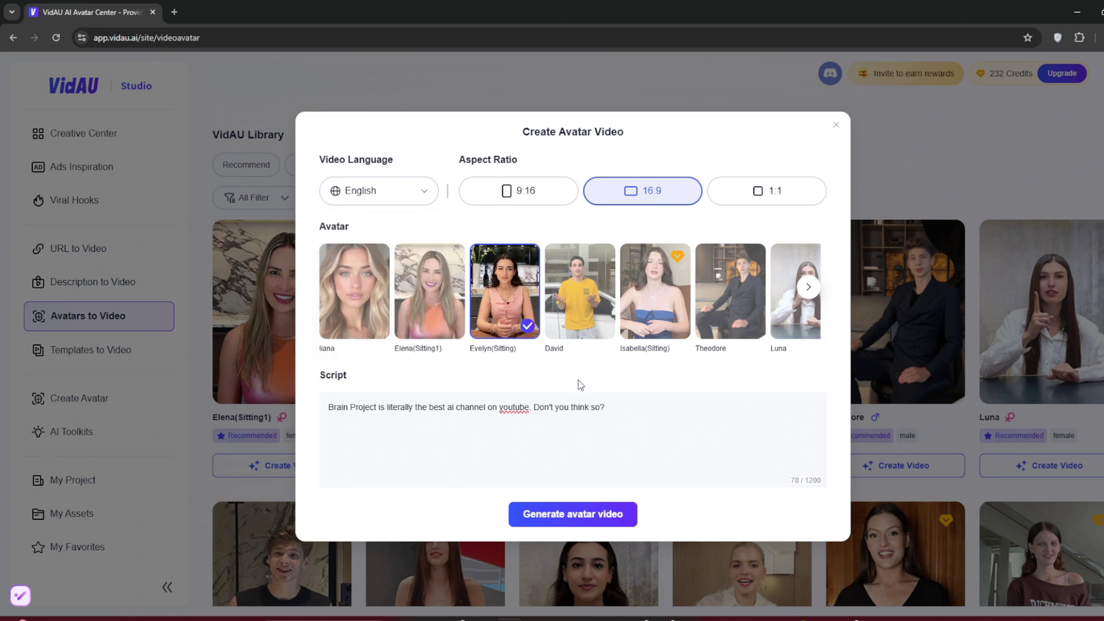
left_click(565, 515)
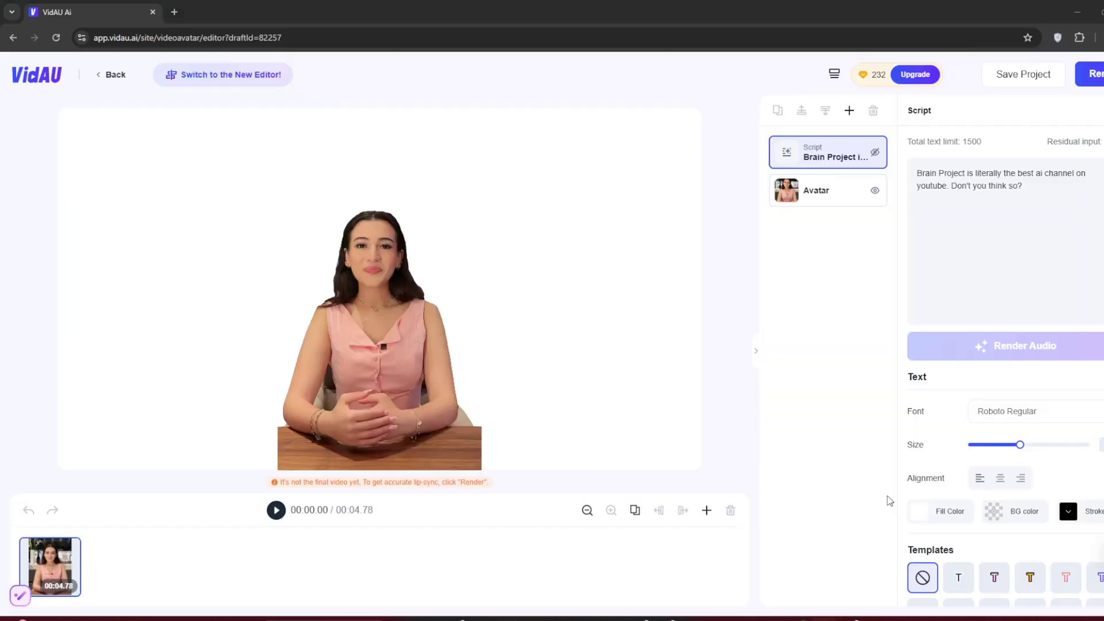
- Turn off the avatar's transparent background, trying Rectangle and Circle masks before settling on None
left_click(434, 359)
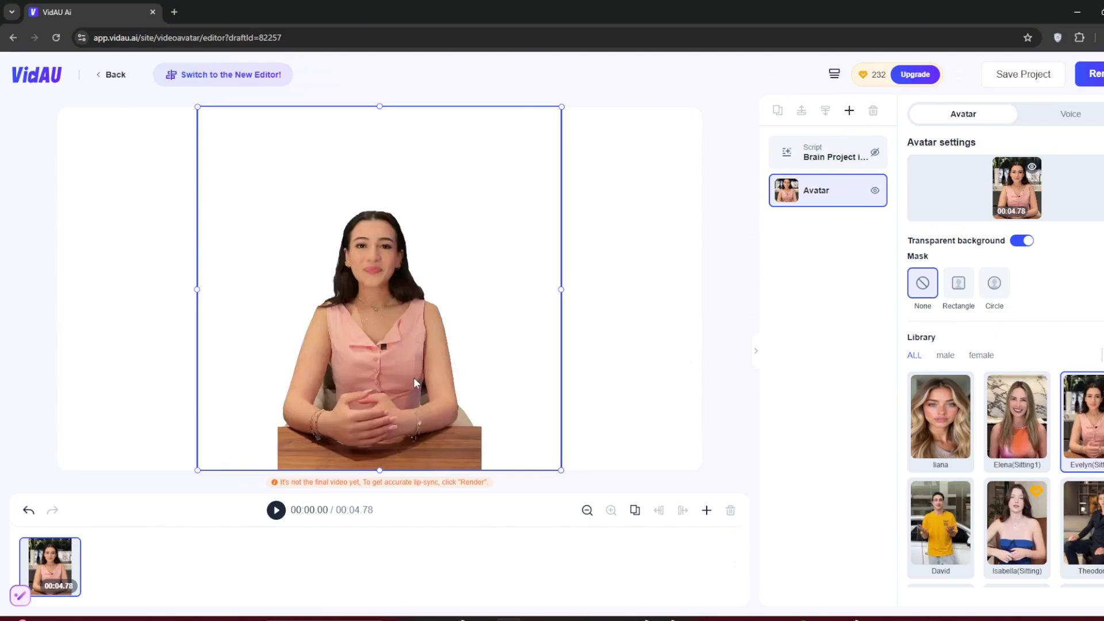
left_click(1024, 241)
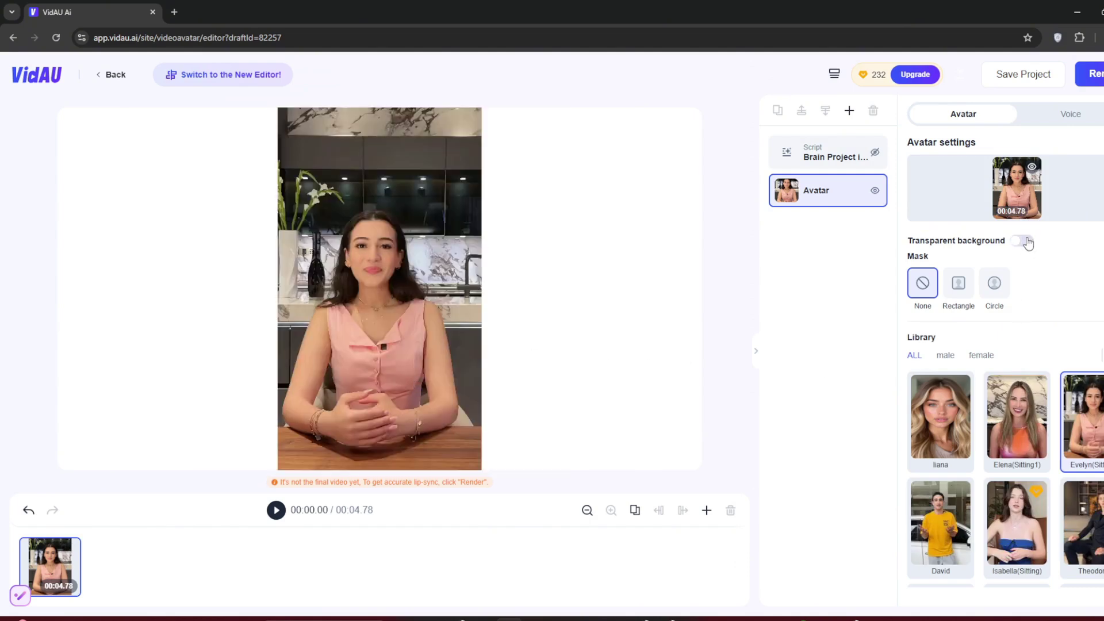
left_click(962, 291)
left_click(1000, 287)
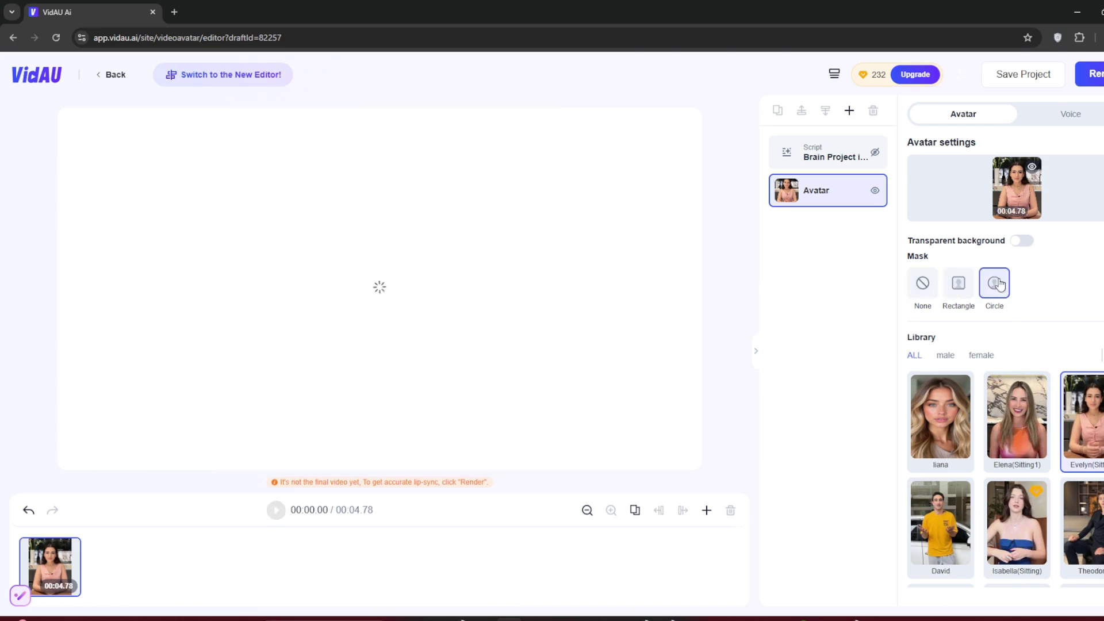
left_click(930, 285)
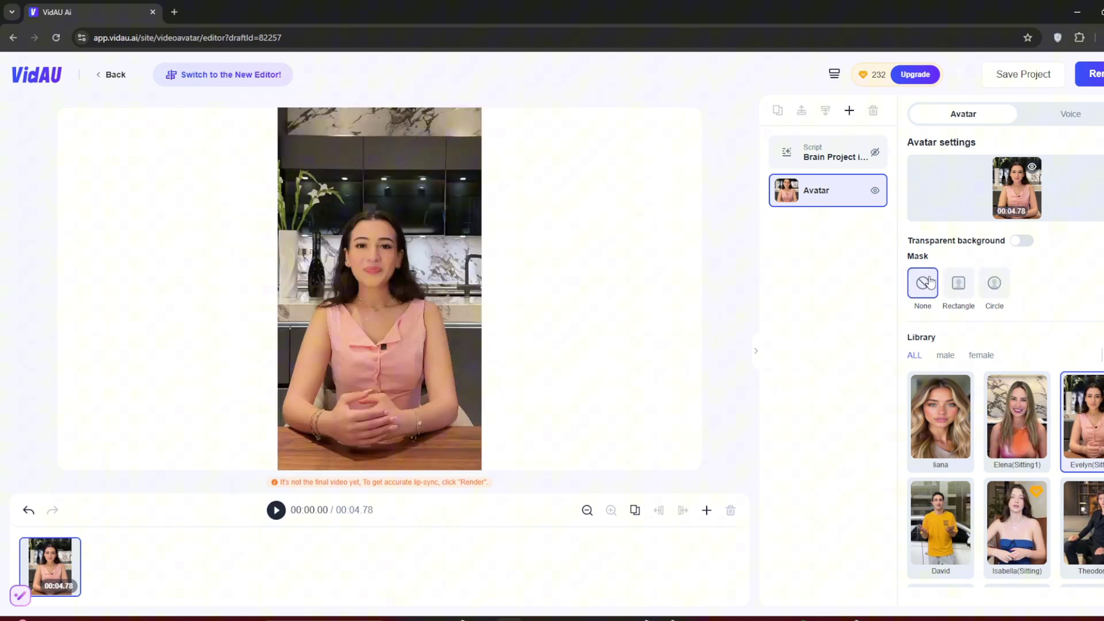
scroll(1060, 504, "down", 5)
scroll(1077, 516, "up", 5)
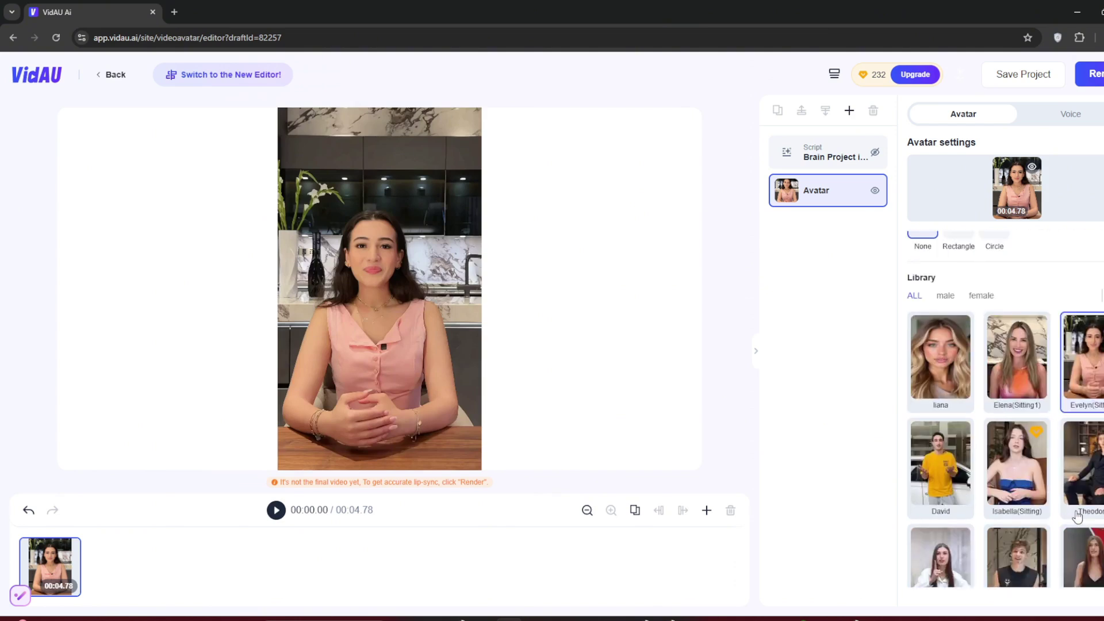
- Show the Evelyn avatar's Voice list
left_click(1070, 118)
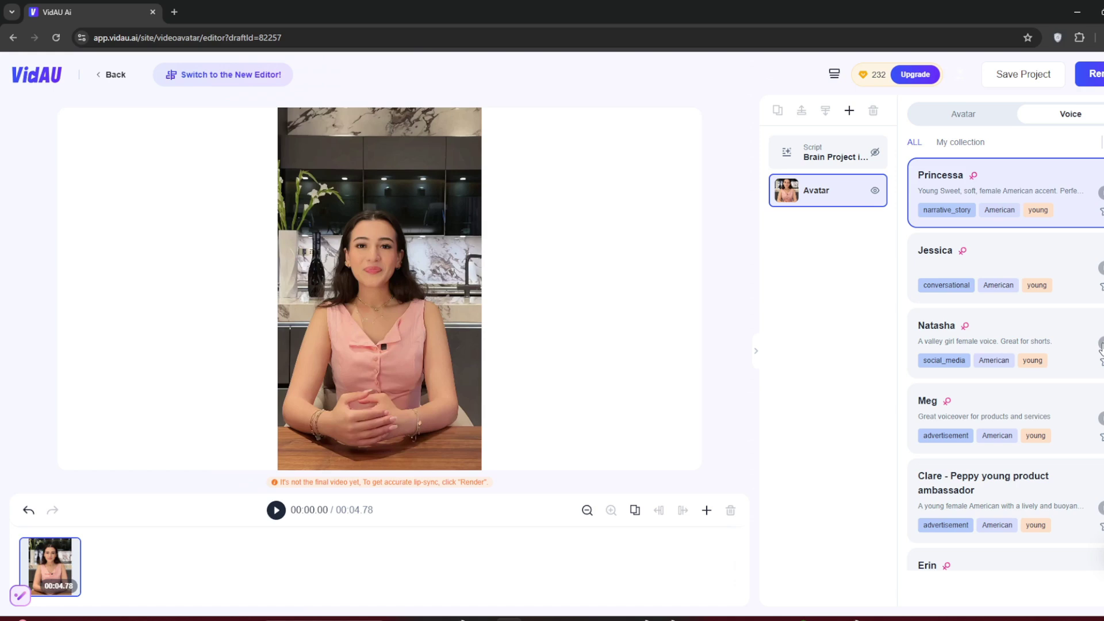
- Switch the voice to Jessica and remove the stray space in the script's 'youtube'
left_click(1047, 261)
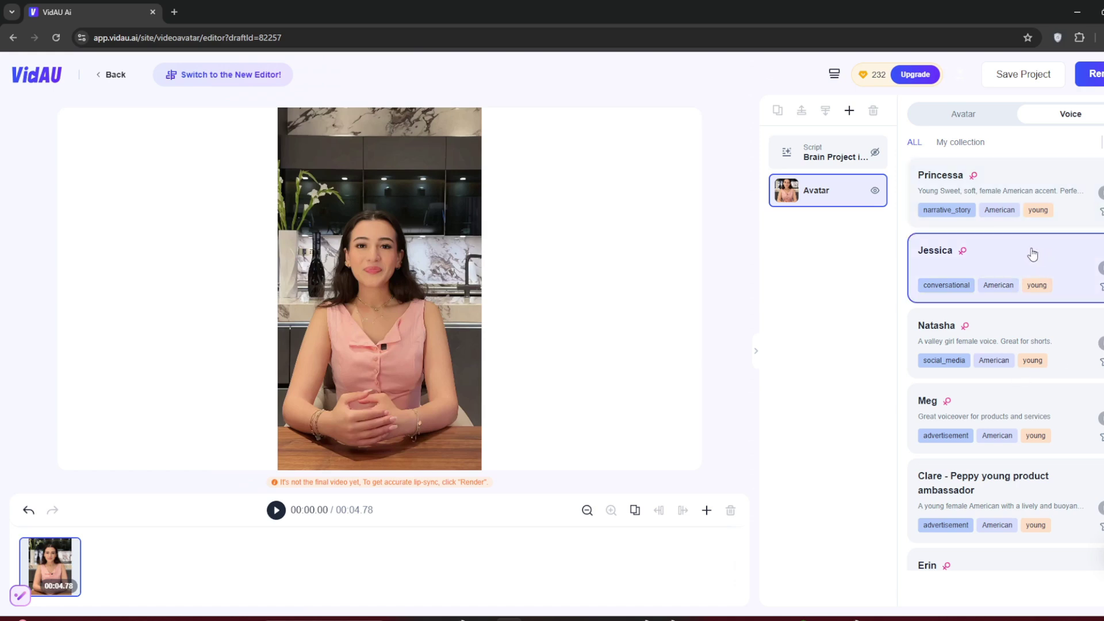
left_click(804, 159)
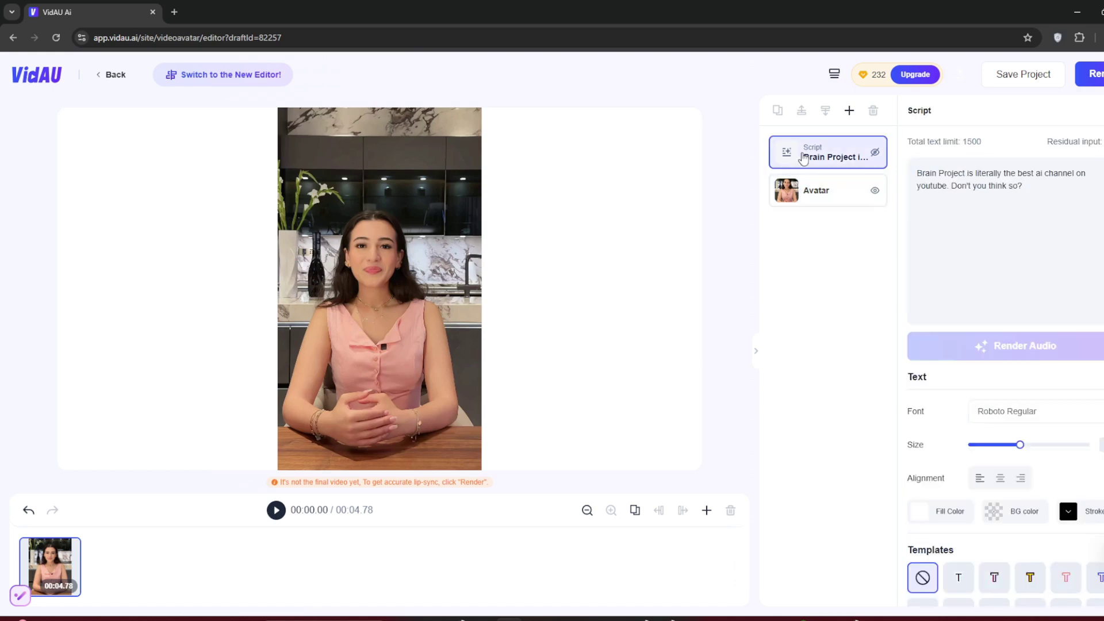
left_click(1035, 188)
left_click(933, 186)
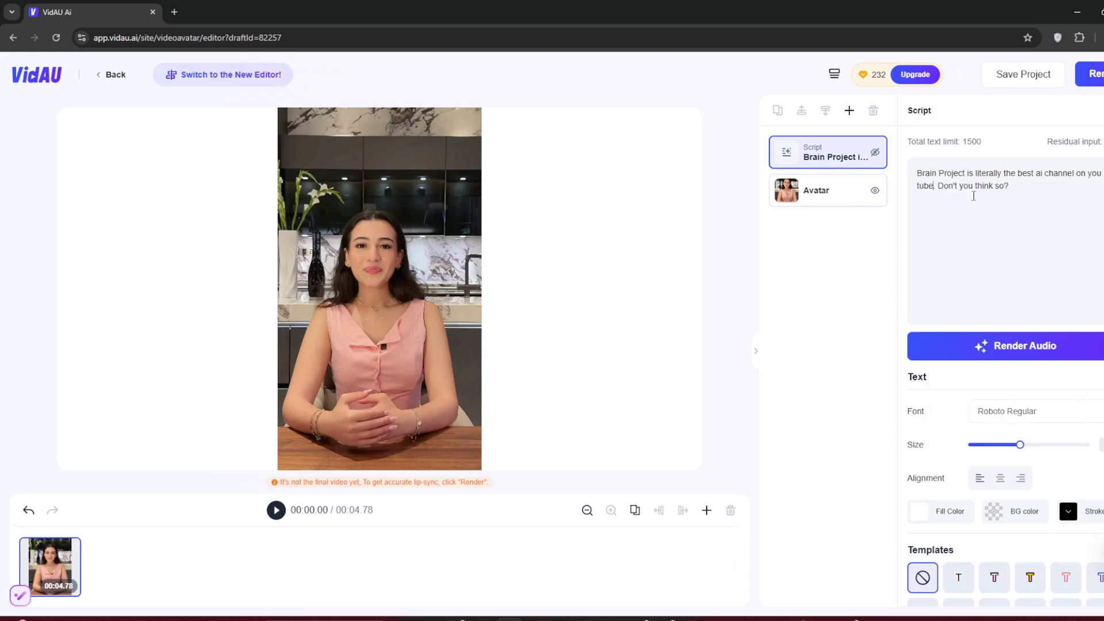
key("BackSpace")
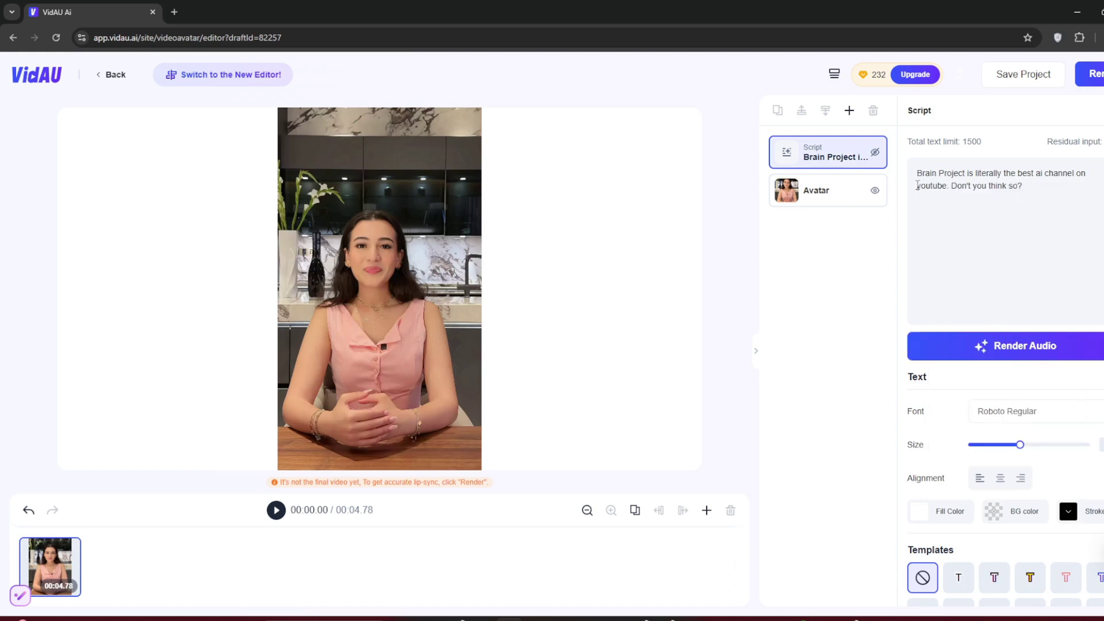
- Render the Jessica speech audio and play the avatar preview
left_click(1072, 358)
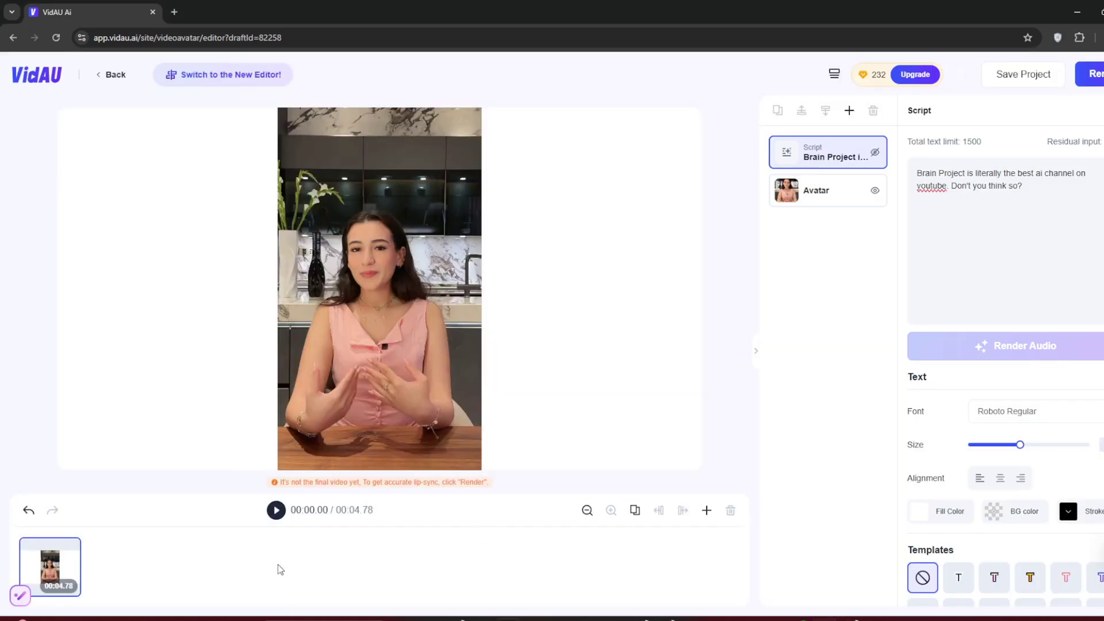
left_click(275, 512)
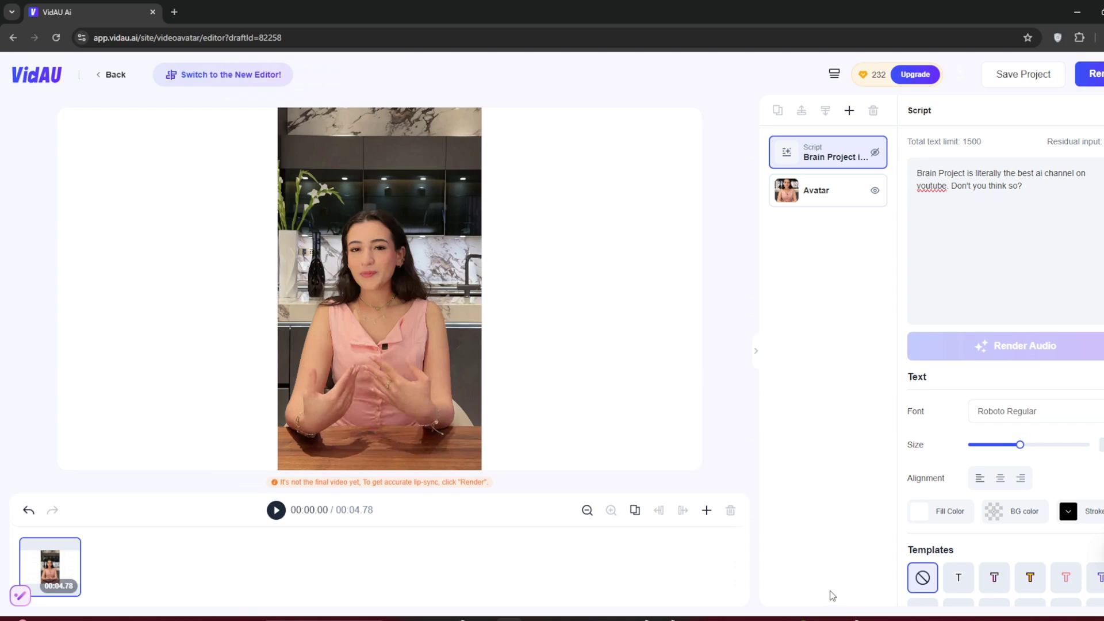
scroll(956, 414, "down", 3)
scroll(953, 423, "down", 3)
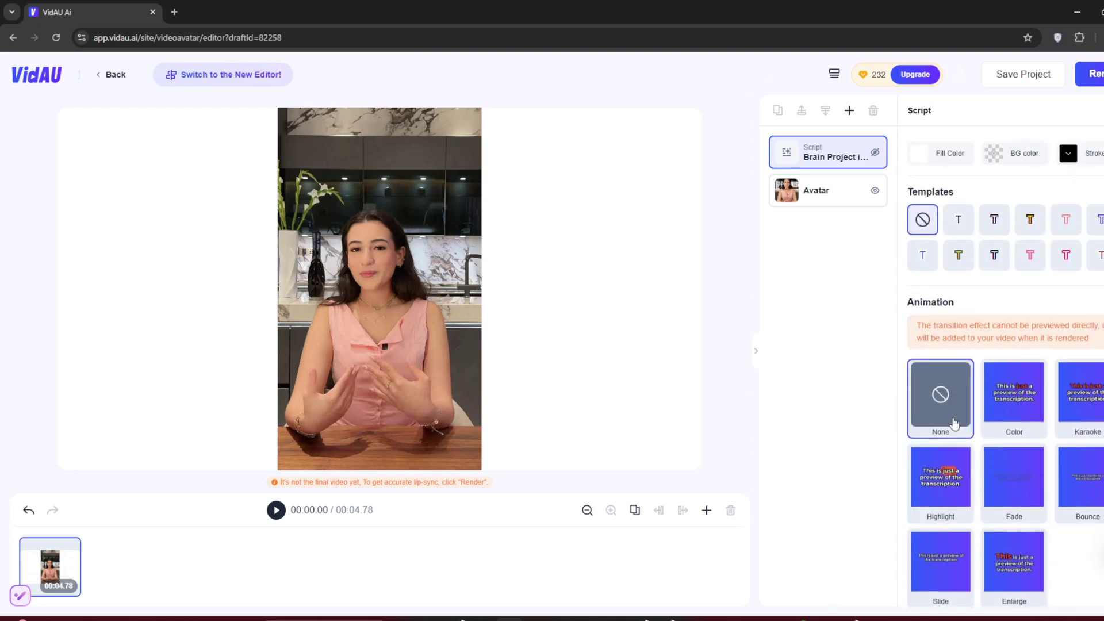
scroll(1047, 443, "up", 5)
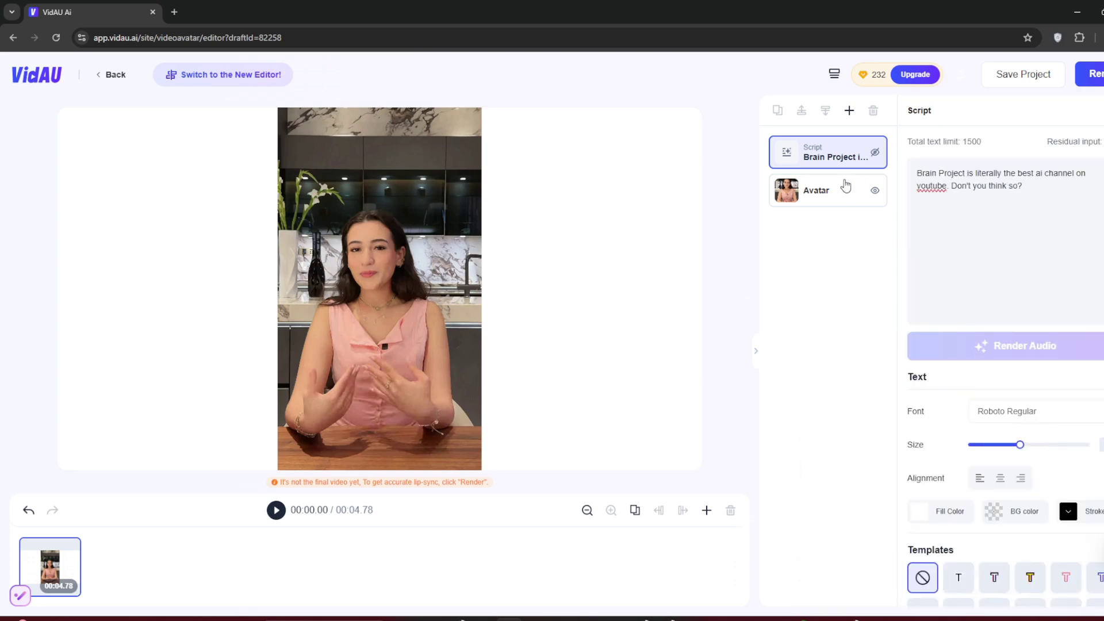
- Render the final Evelyn avatar video into My Project
left_click(1090, 74)
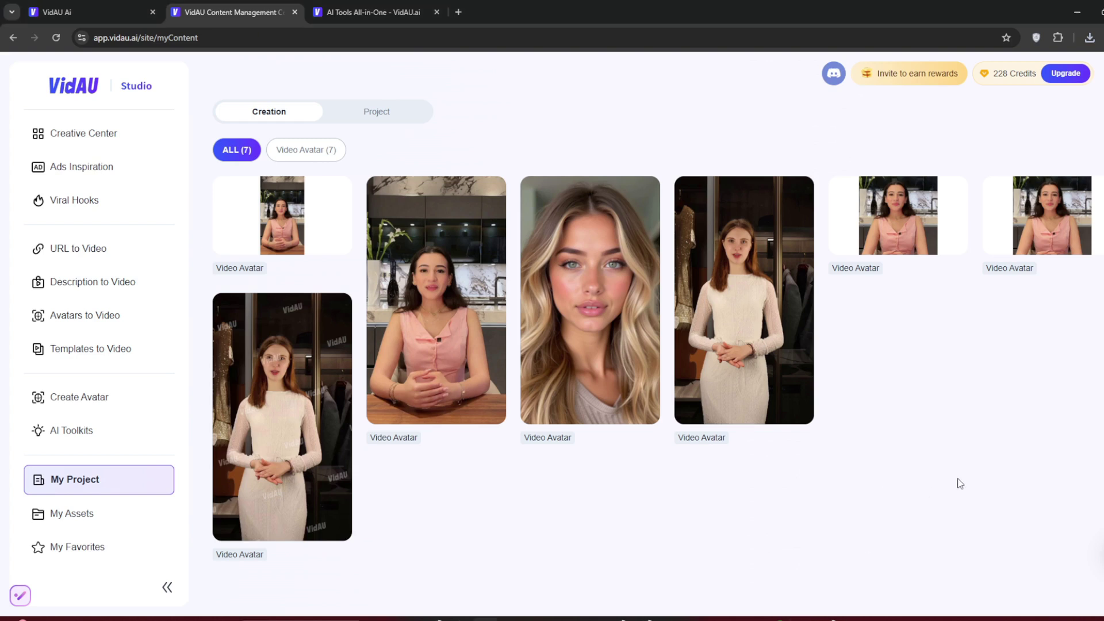
- Open Create My Avatar from the Creative Center's Popular tools
left_click(91, 132)
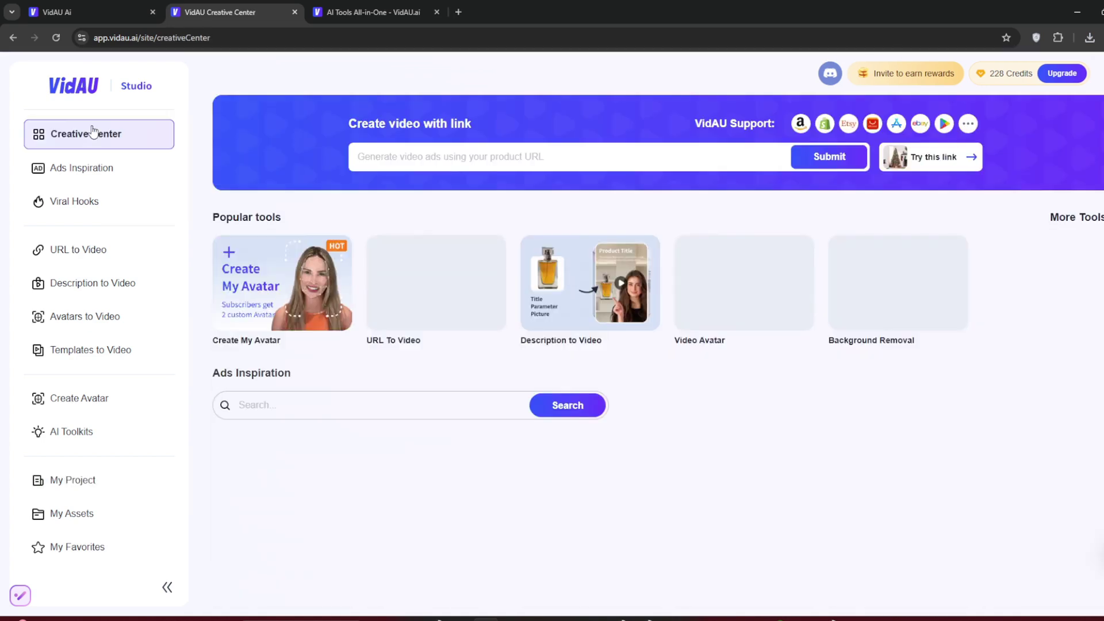
left_click(257, 271)
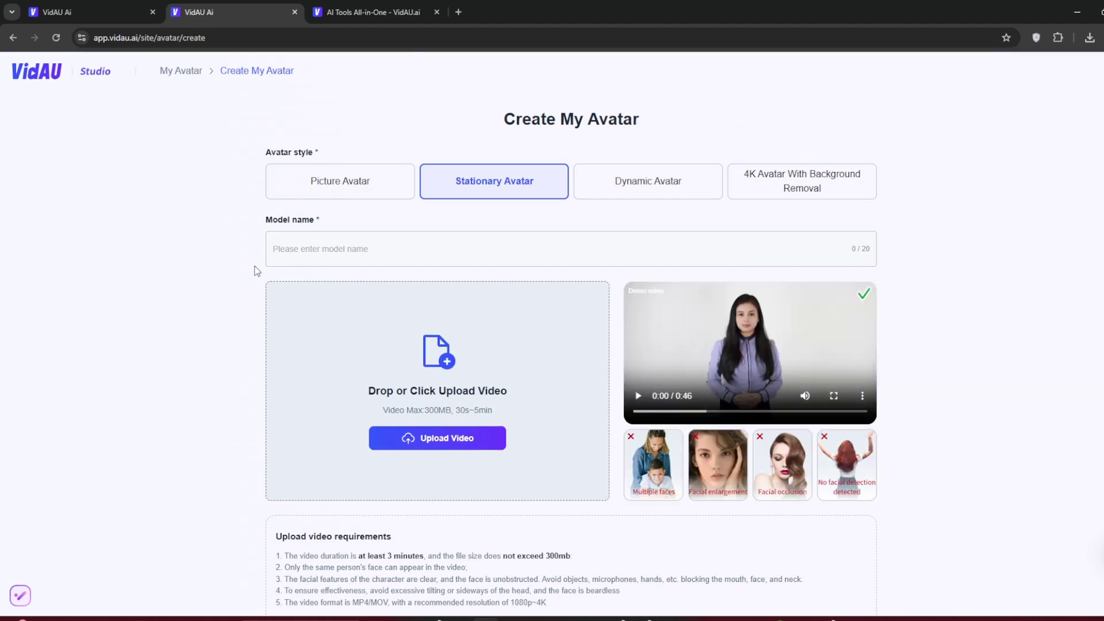
scroll(704, 226, "down", 3)
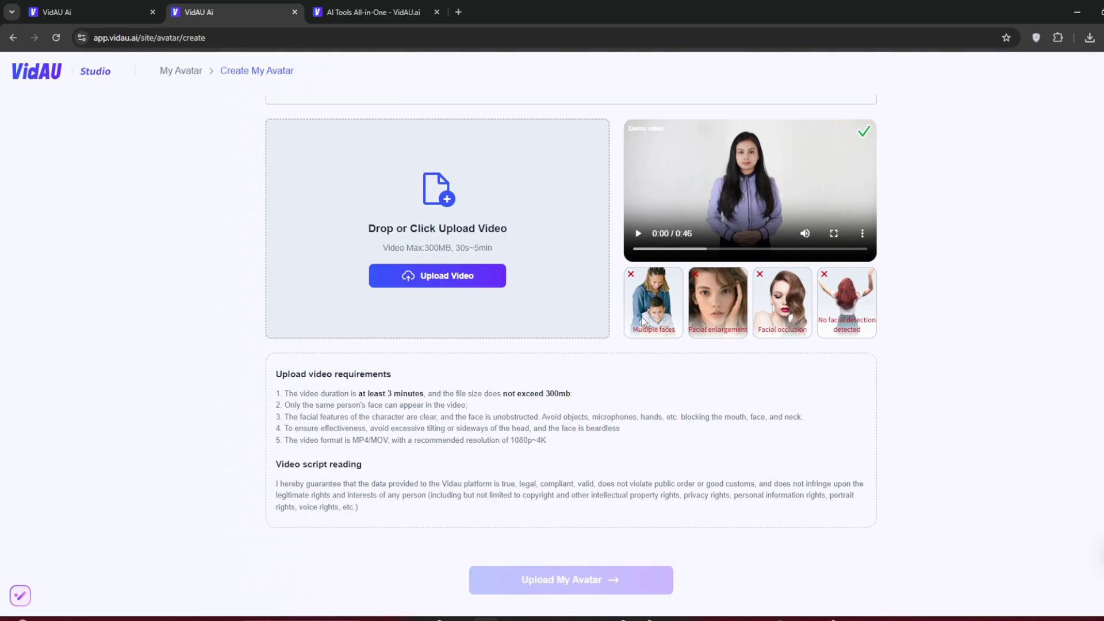
scroll(643, 322, "up", 3)
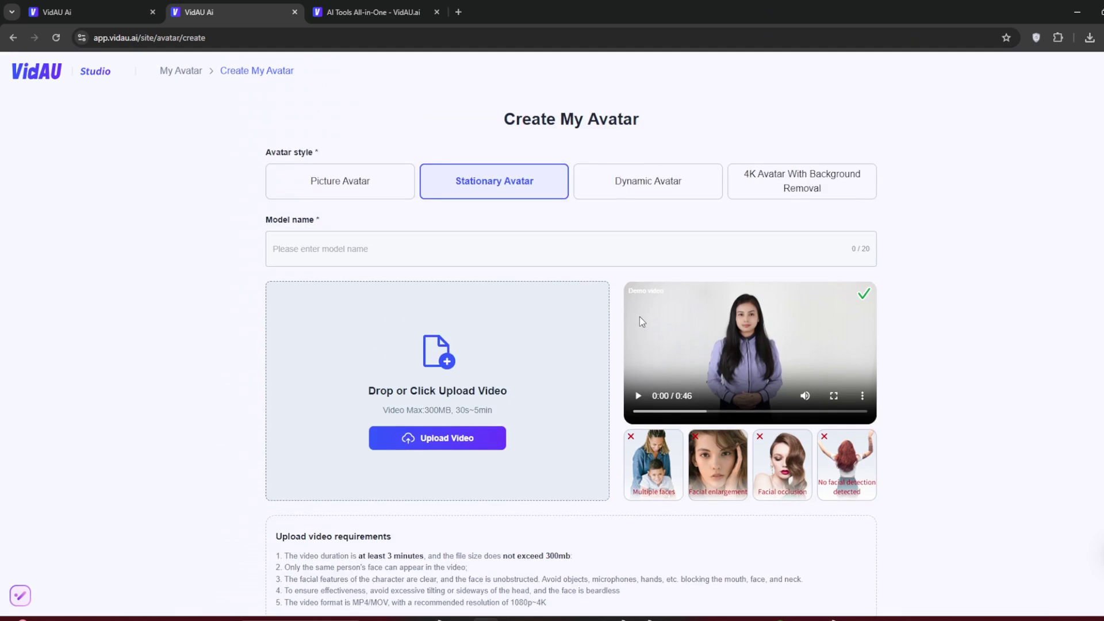
- Upload a chosen picture as a Picture Avatar and complete the upload
left_click(346, 180)
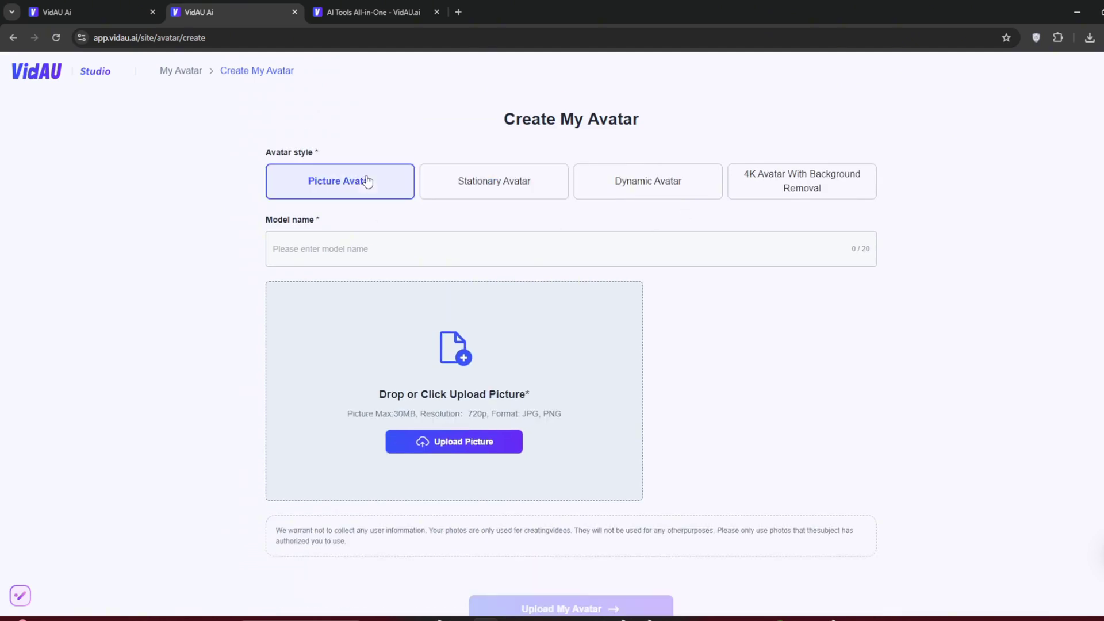
double_click(538, 413)
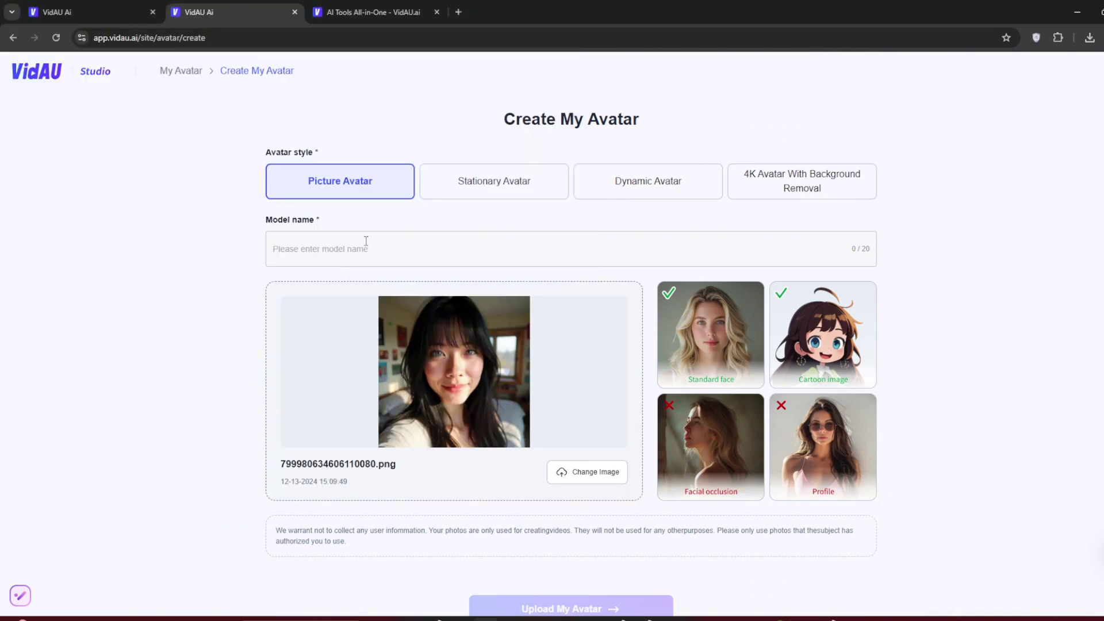
type("yugo")
scroll(366, 241, "down", 1)
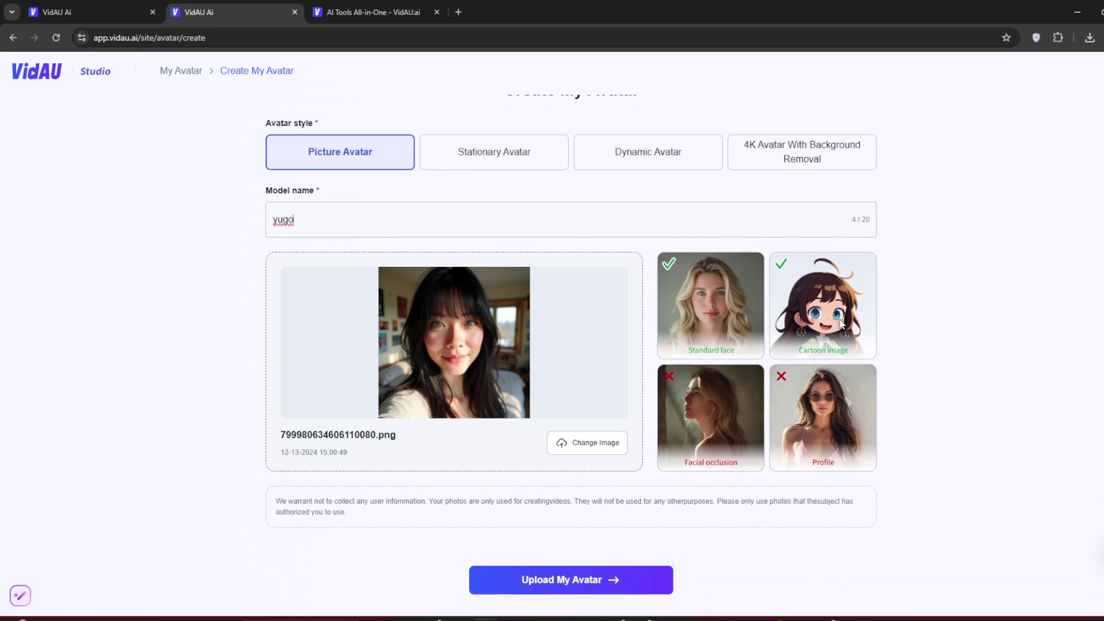
left_click(633, 581)
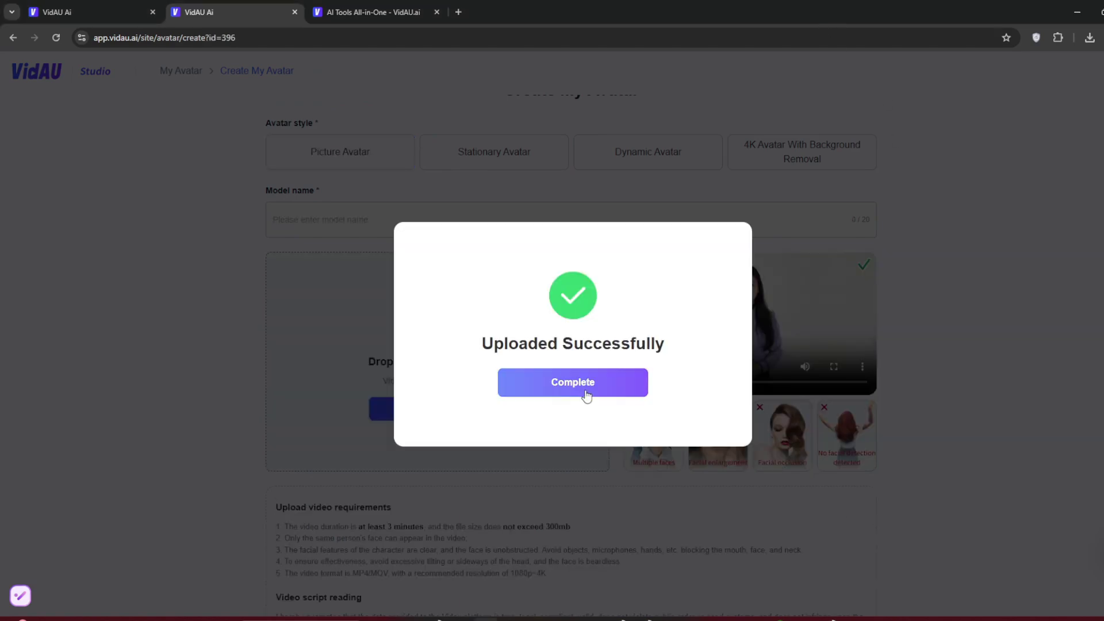
left_click(586, 390)
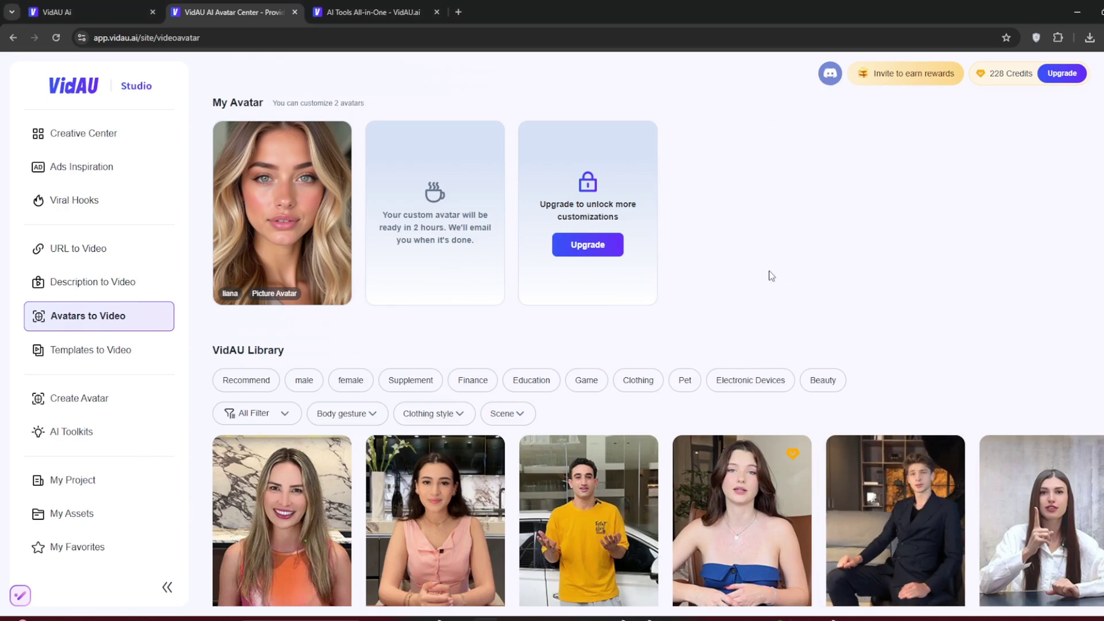
- Replace the Iiana avatar's default script with 'Would you subscribe to my fanvue this christmas?' and generate the video
left_click(270, 152)
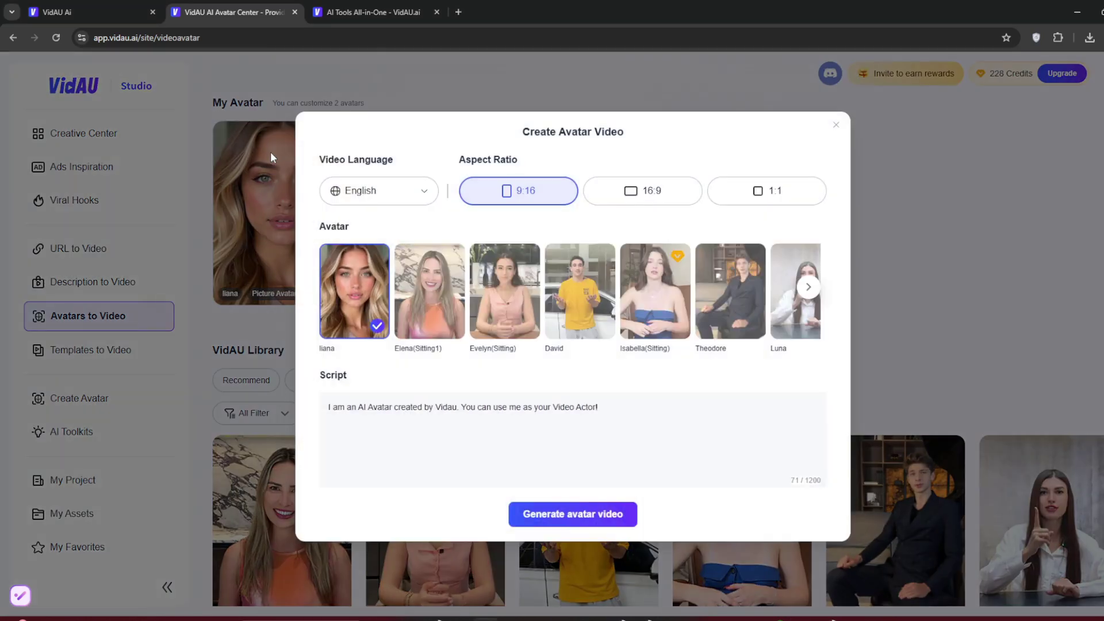
left_click(623, 414)
key("ctrl+a")
key("BackSpace")
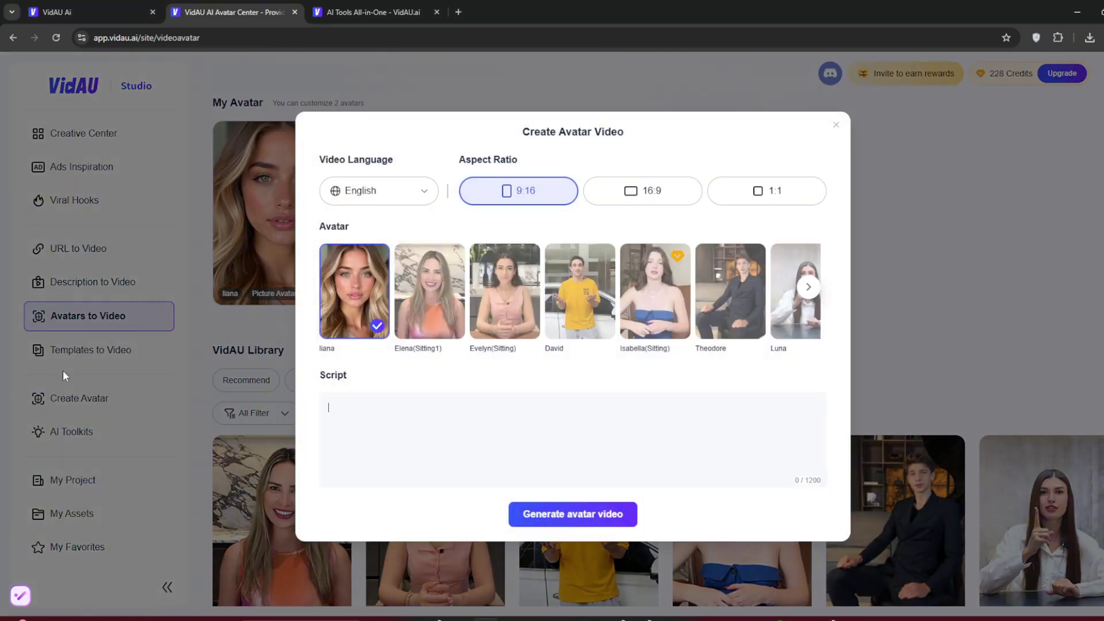
type("bscribe to")
type(" my fanvue this christmas?")
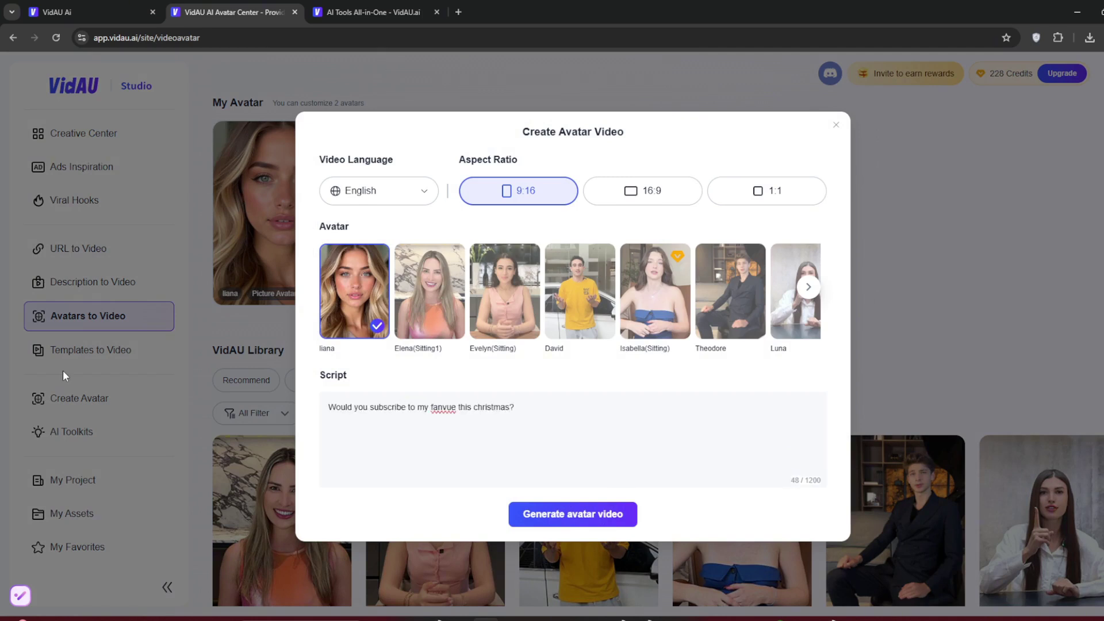
left_click(601, 519)
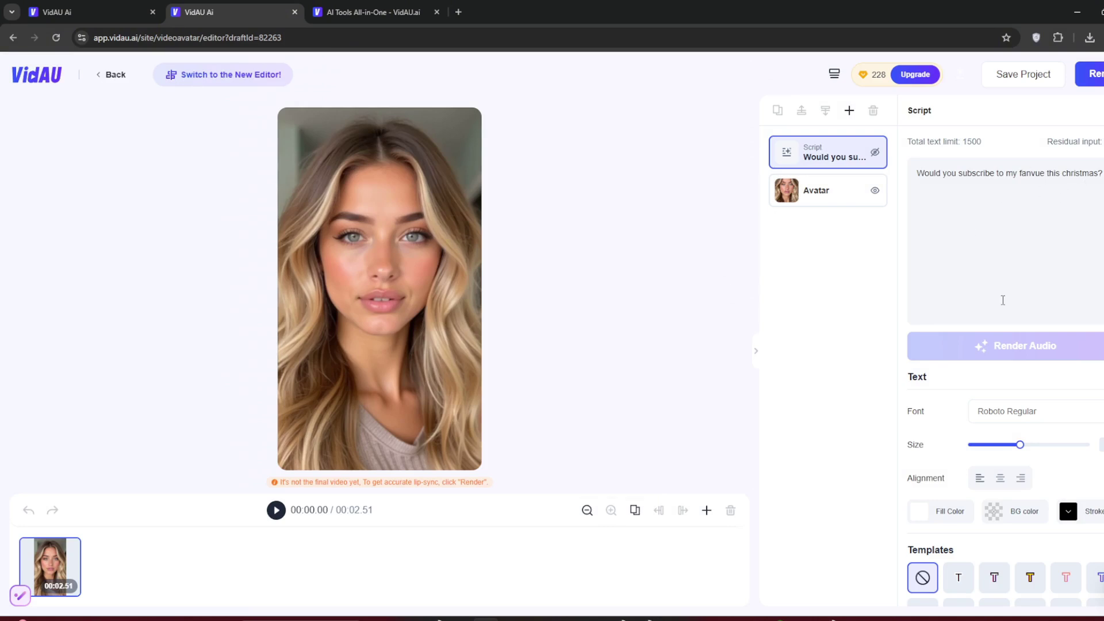
- Correct 'christmas' to 'Christmas', re-render the audio, preview it, and render the final video
left_click(1101, 176)
right_click(1084, 172)
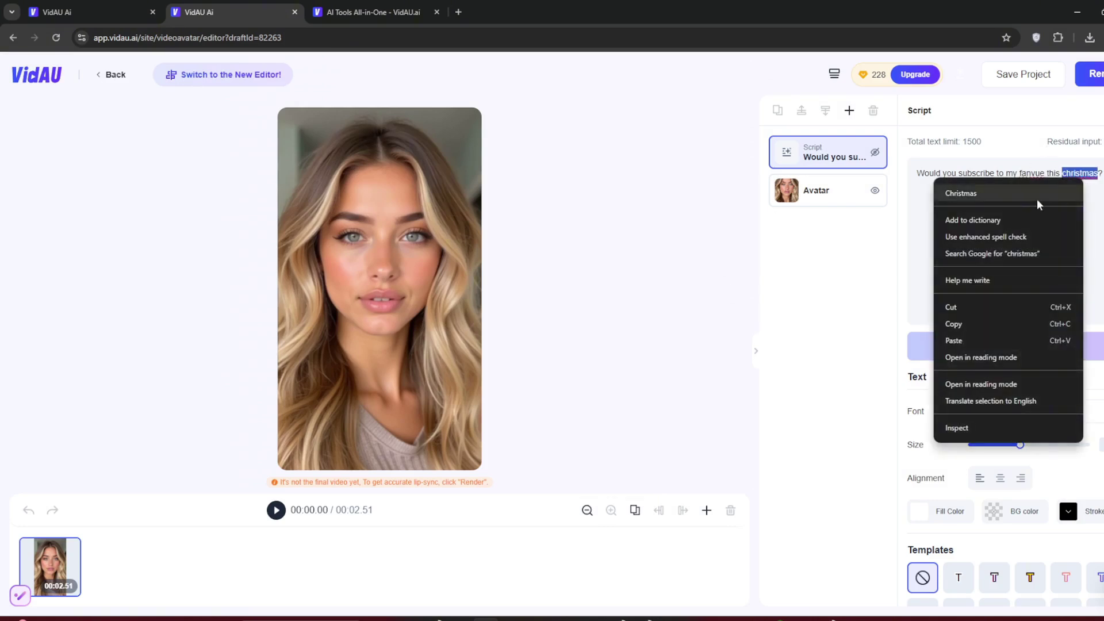
left_click(966, 192)
left_click(1032, 348)
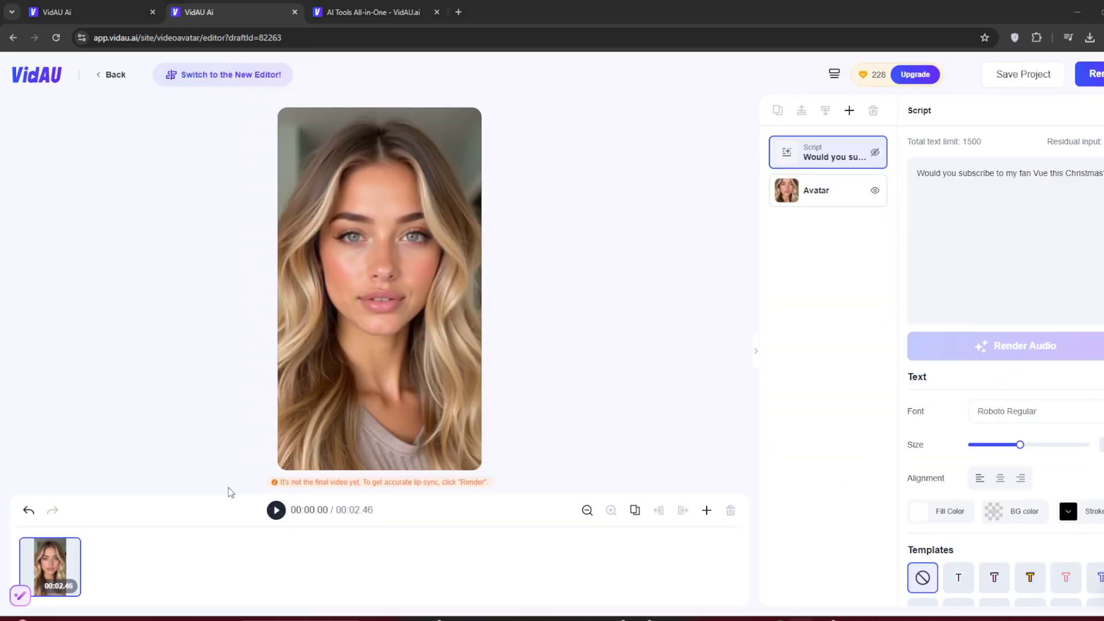
left_click(276, 511)
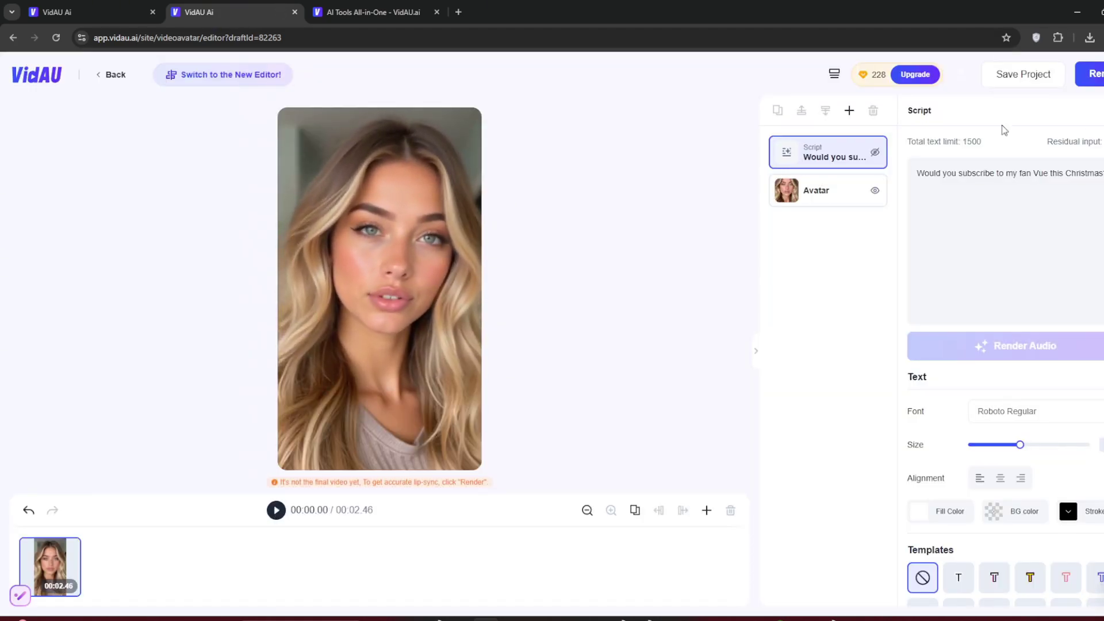
left_click(1090, 73)
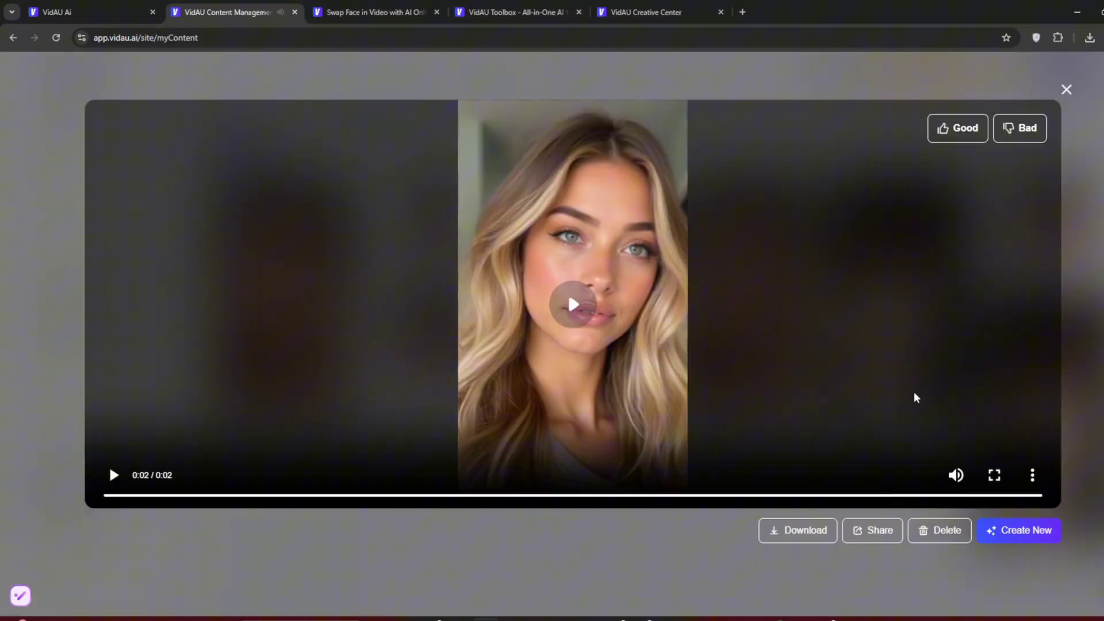
- Play and download the rendered Iiana video, then go to the AI Toolkits page
left_click(593, 318)
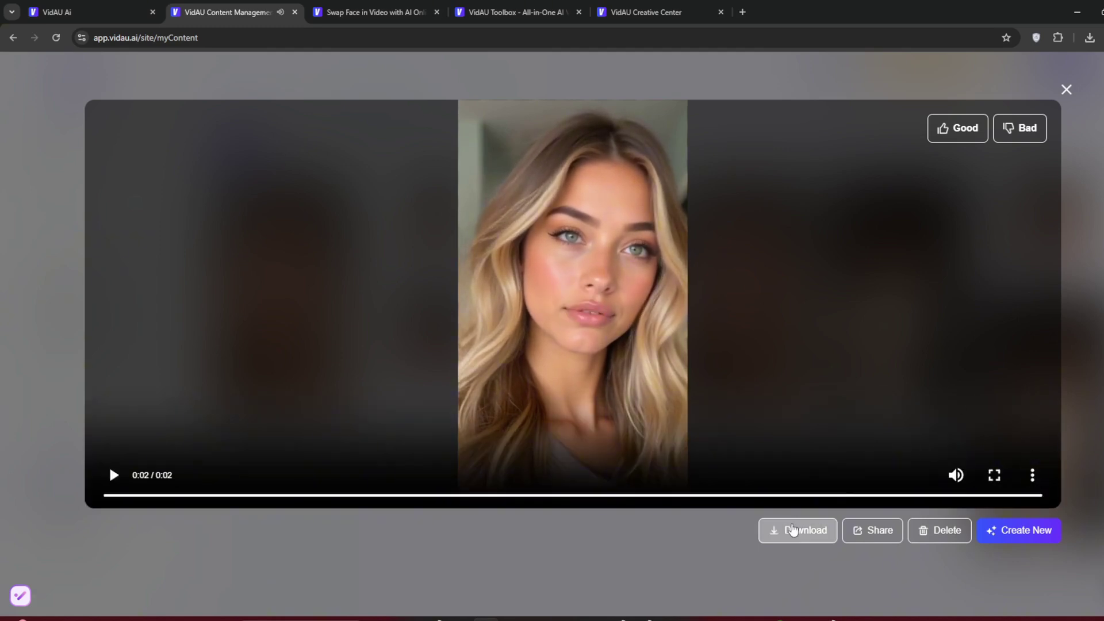
left_click(793, 529)
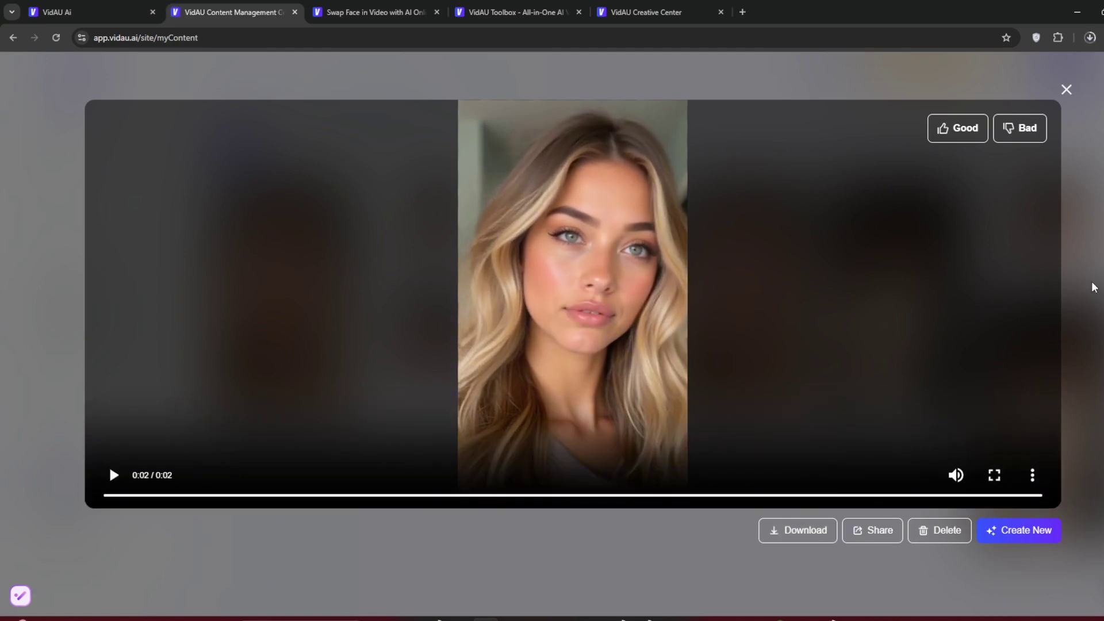
left_click(1065, 90)
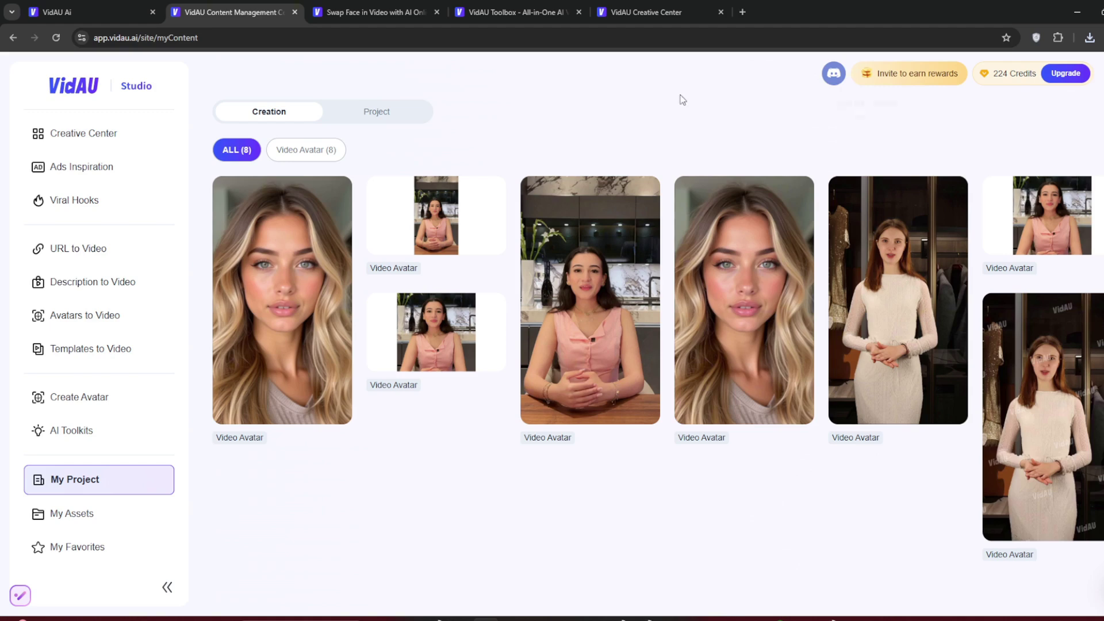
left_click(80, 433)
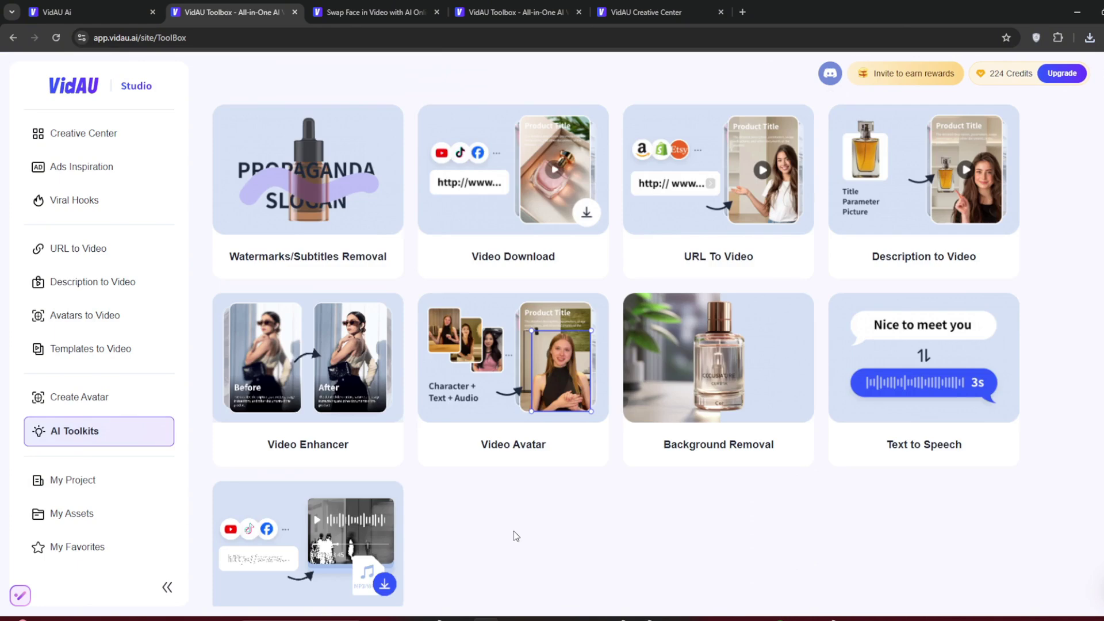
- In Text to Speech, set the language to English (British) and the voice to Brian
left_click(851, 349)
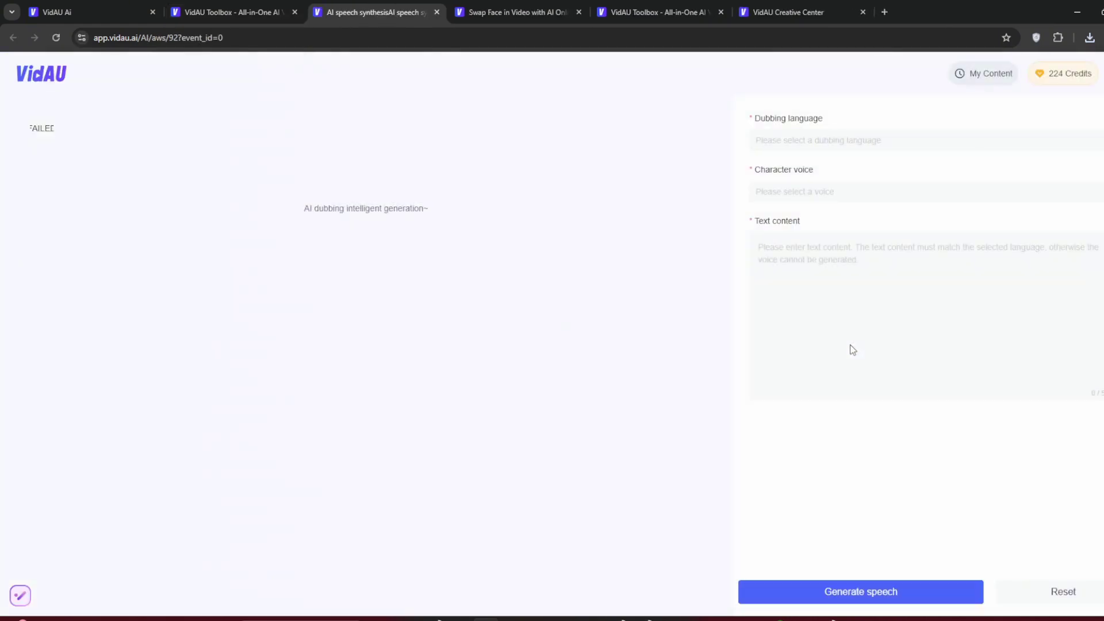
left_click(833, 141)
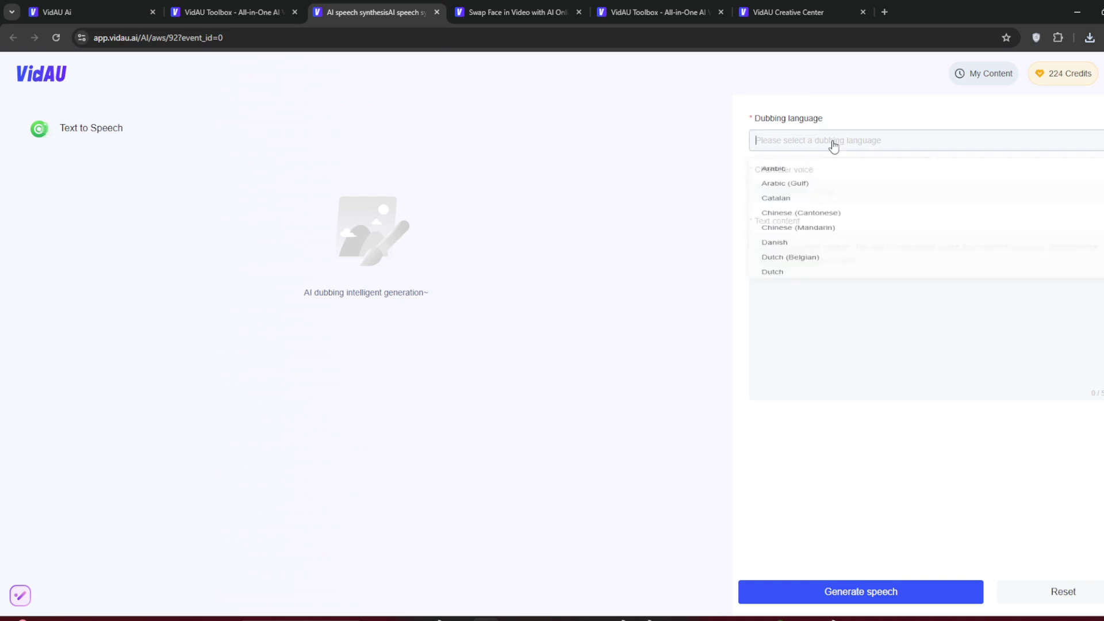
scroll(795, 271, "down", 1)
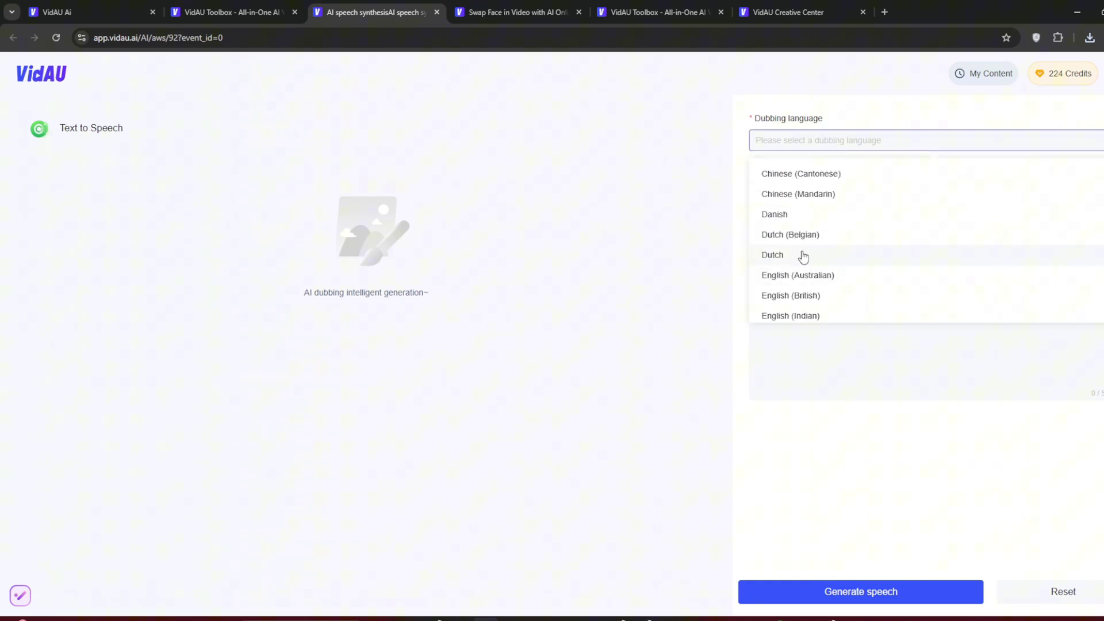
left_click(820, 295)
left_click(845, 193)
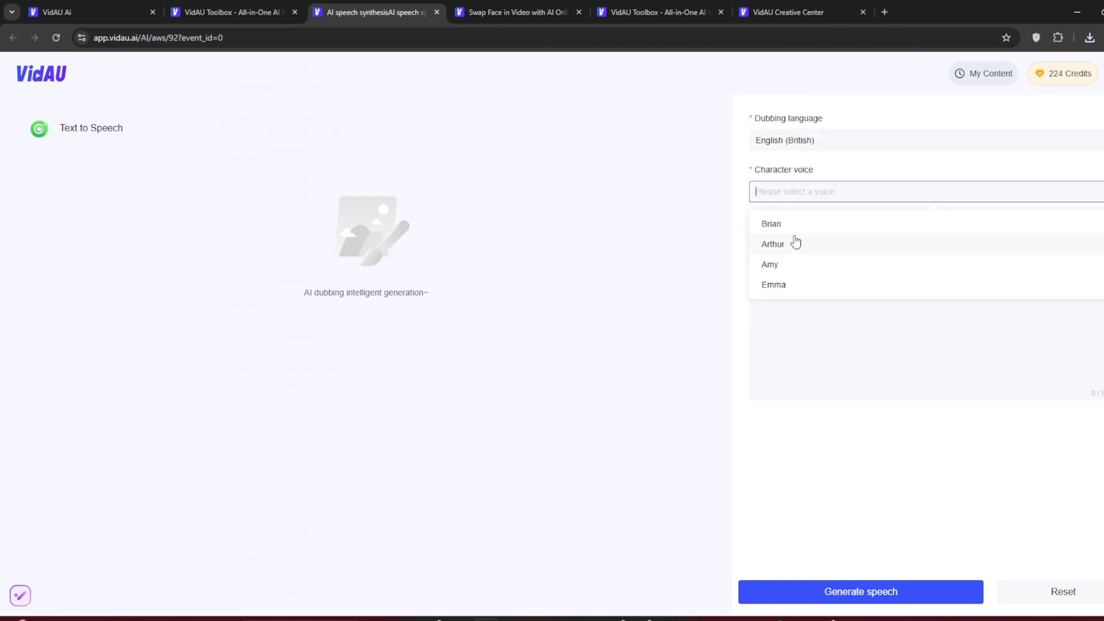
left_click(792, 224)
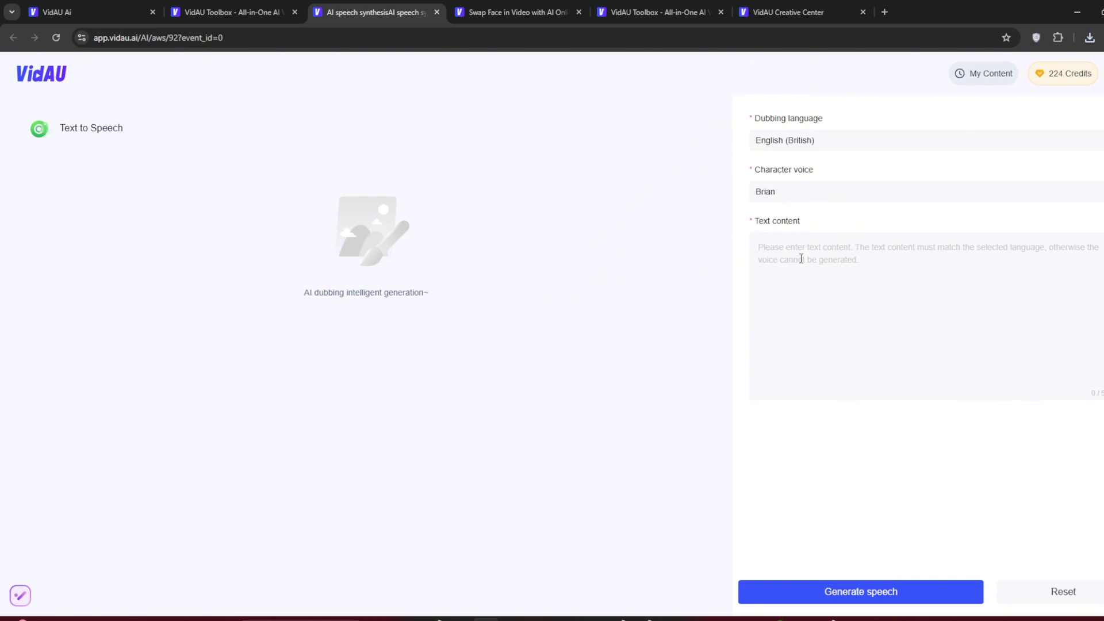
- Enter 'Hey guys, would you consider giving this video a like. It really really helps.' and request speech
left_click(801, 259)
type("Hey guys, would you consider giving this video a like. I")
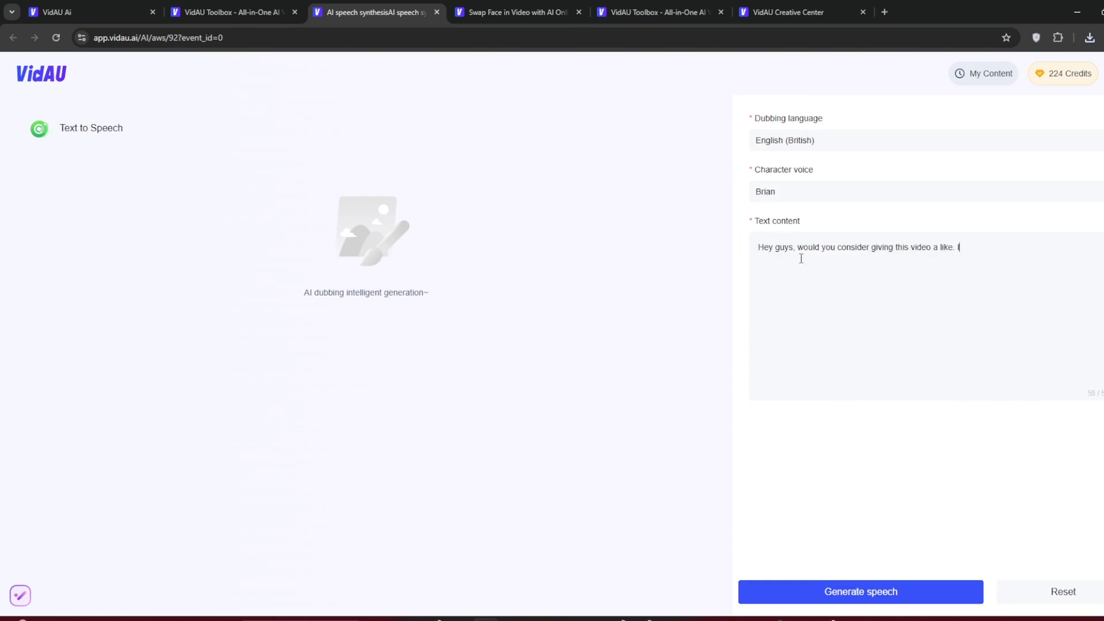
type("t really really helps.")
left_click(853, 596)
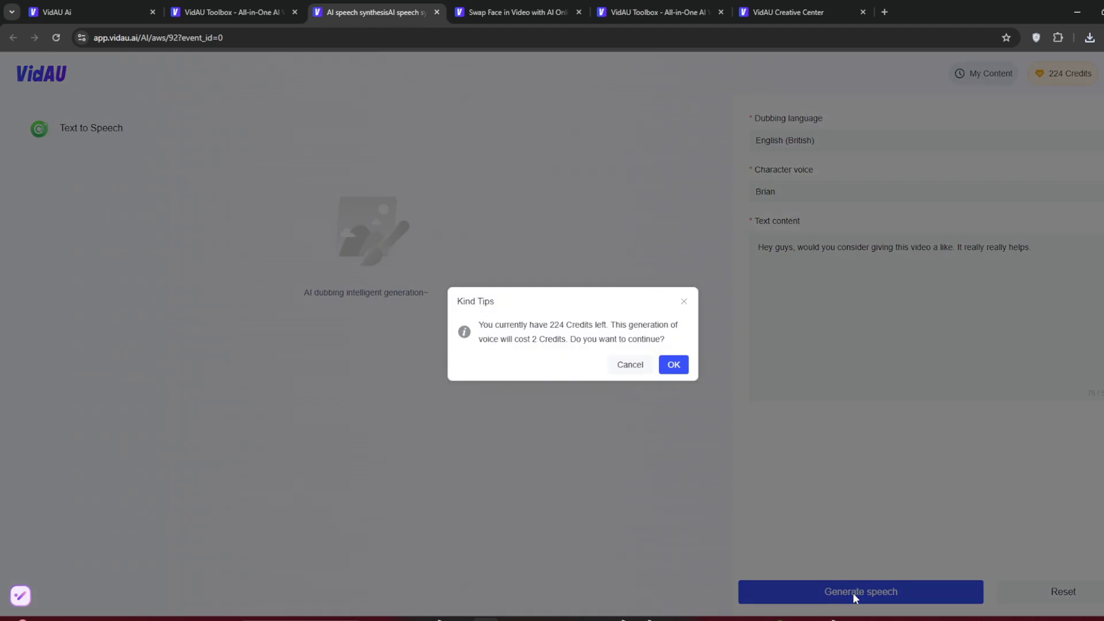
- Confirm the Brian speech credits, regenerate the speech with voice Arthur, and play it
left_click(674, 366)
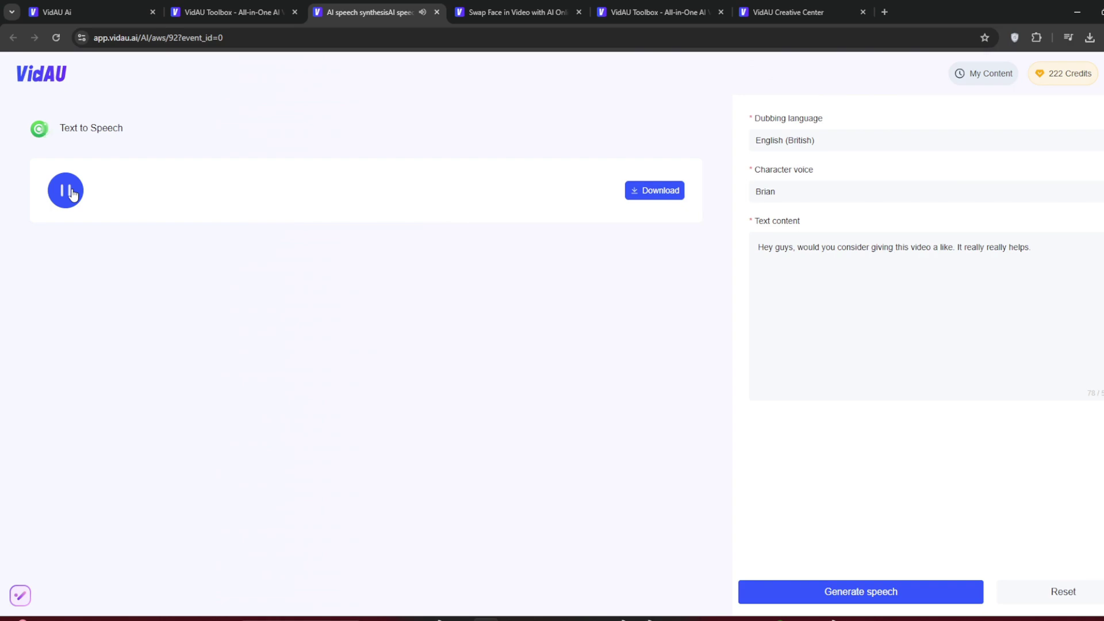
left_click(815, 192)
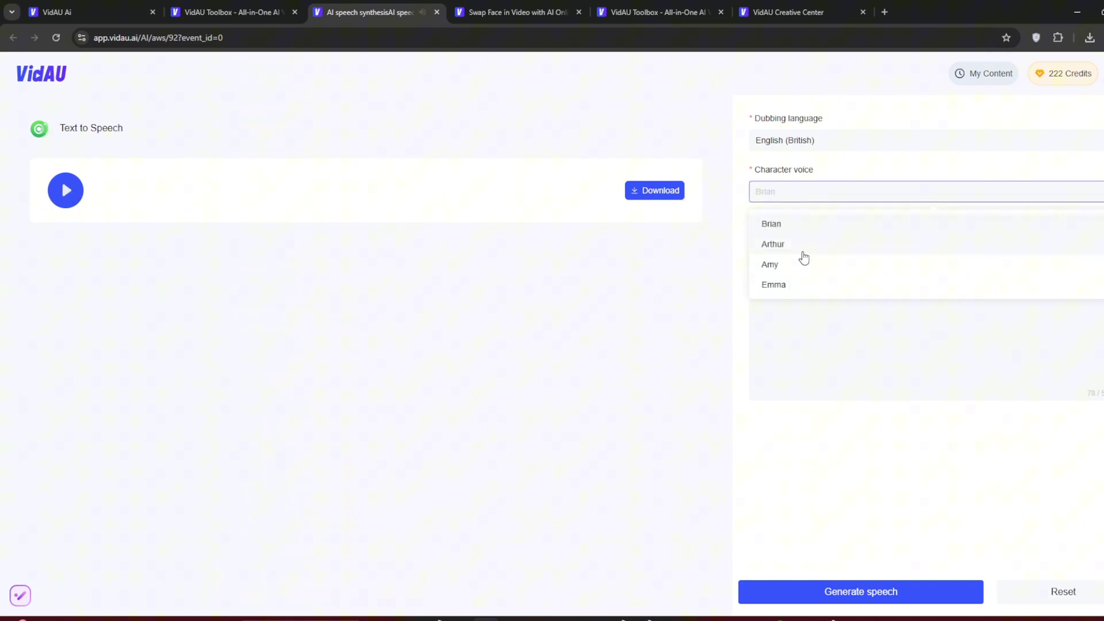
left_click(804, 248)
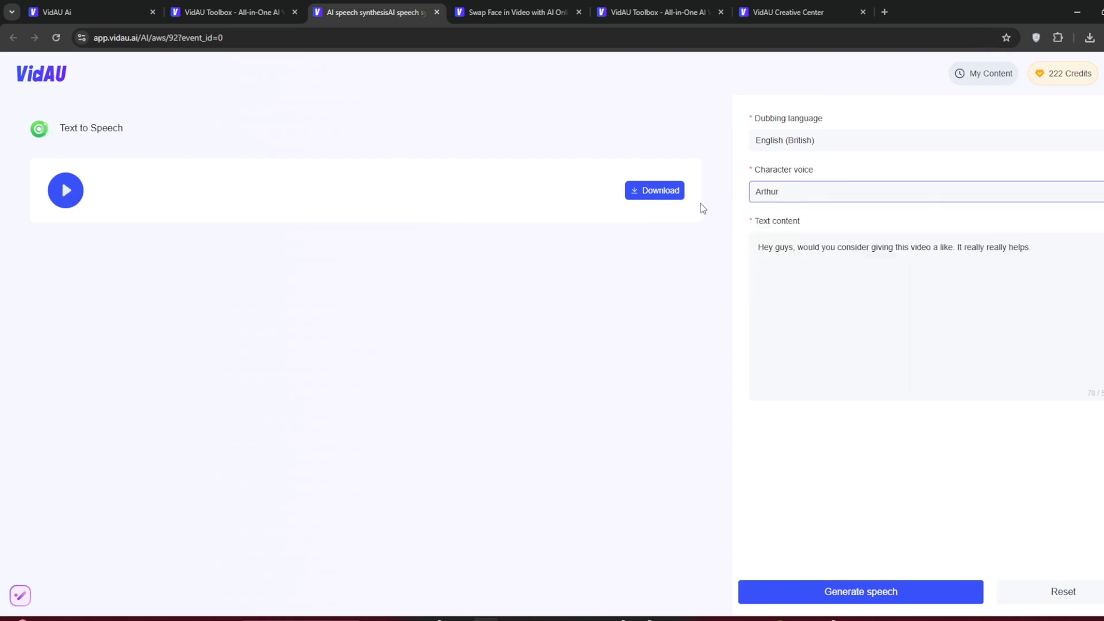
left_click(894, 592)
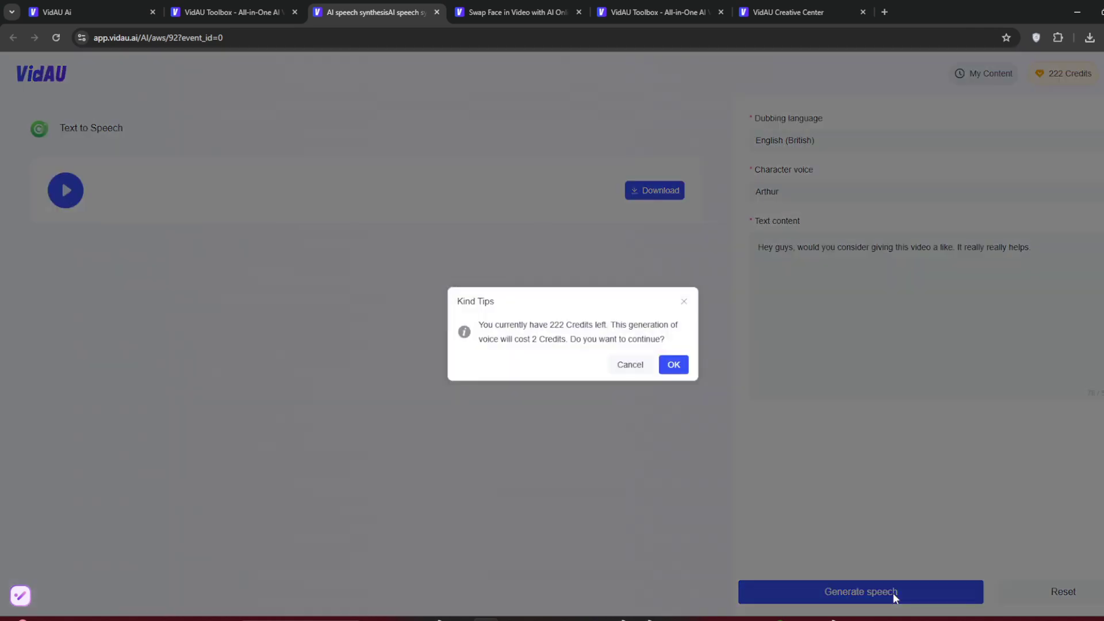
left_click(673, 367)
left_click(69, 190)
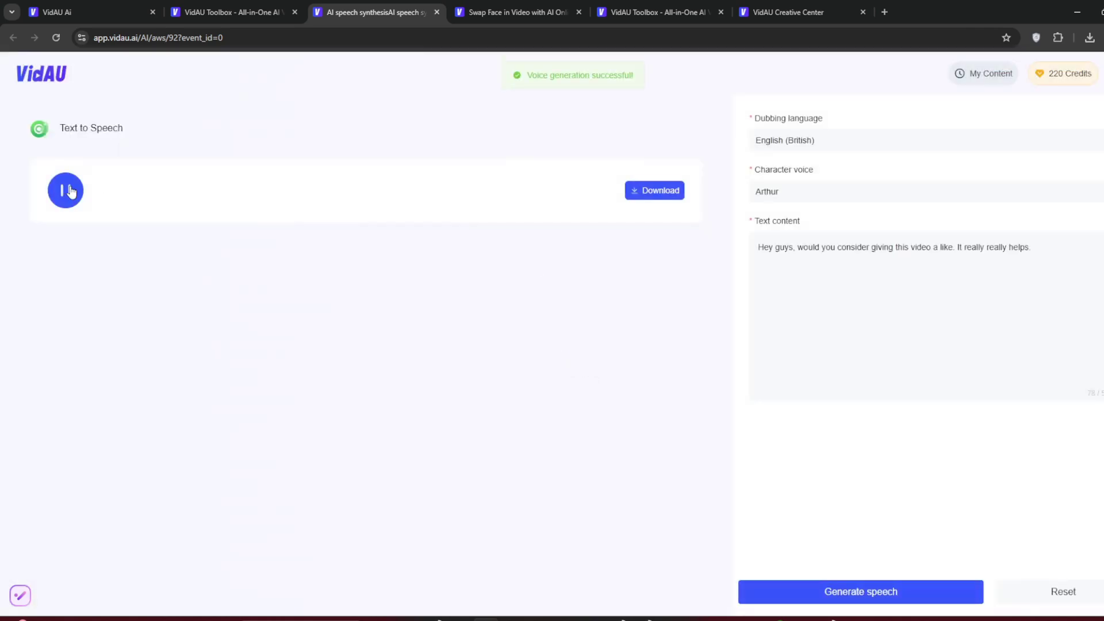